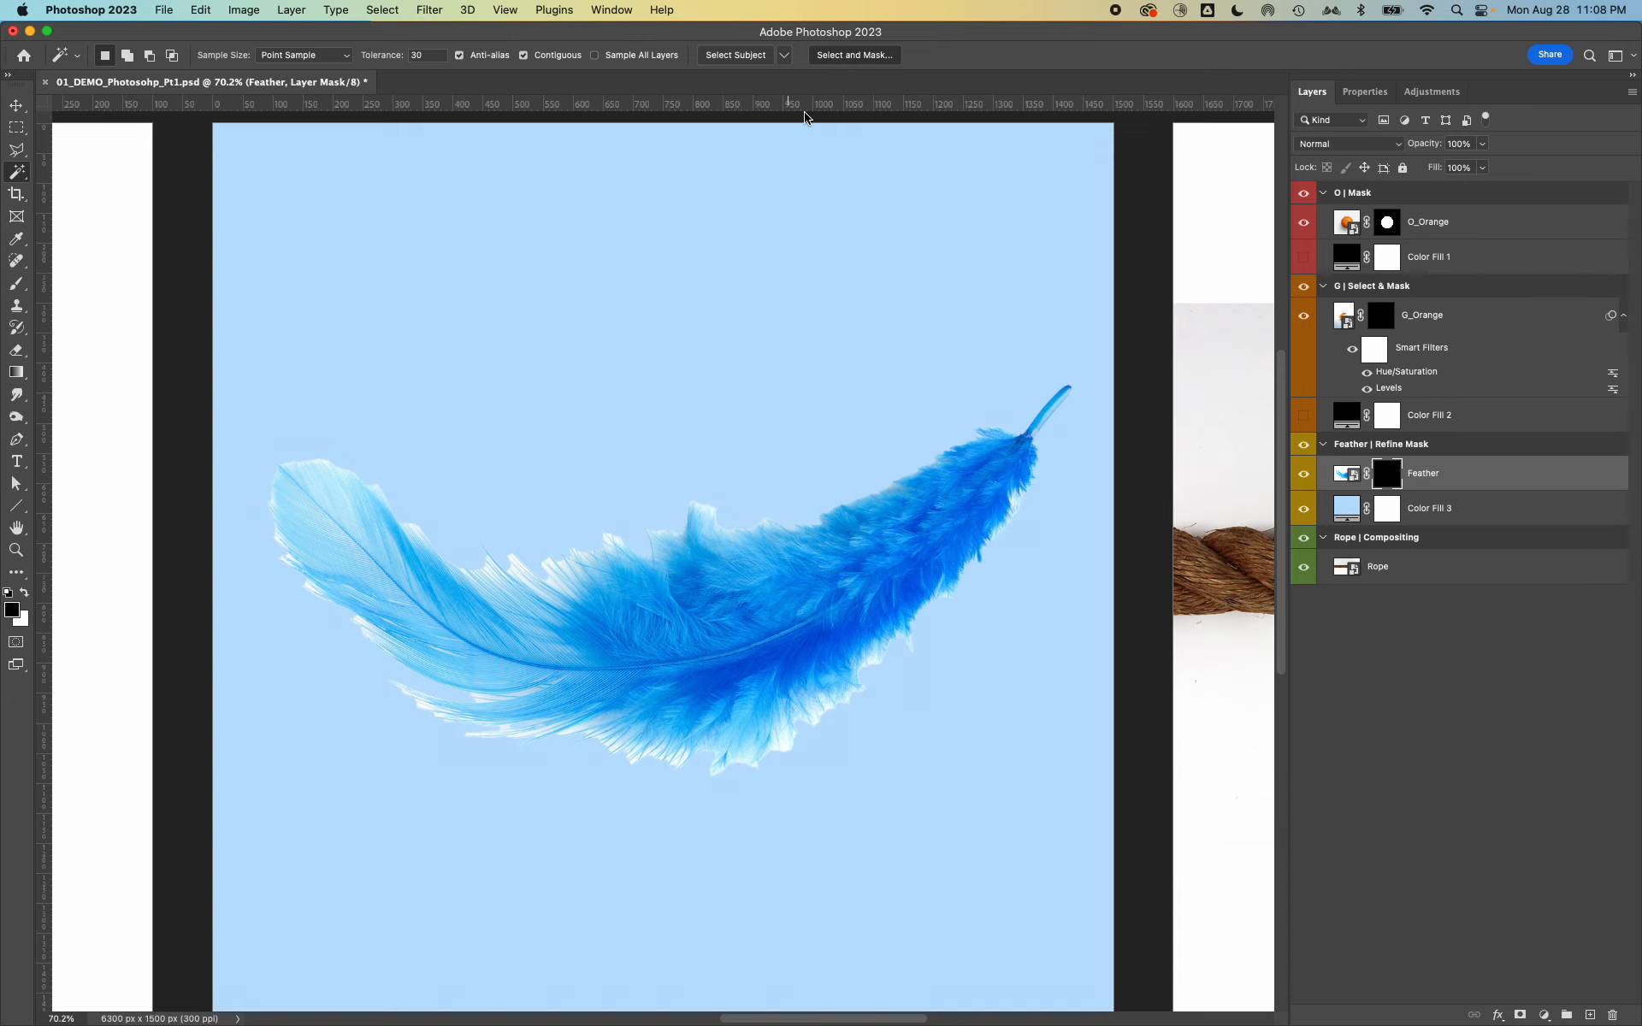
Step: Open the Feather layer's mask in Select and Mask and examine the feather's edges from end to end
{"action": "left_click", "coordinate": [855, 54]}
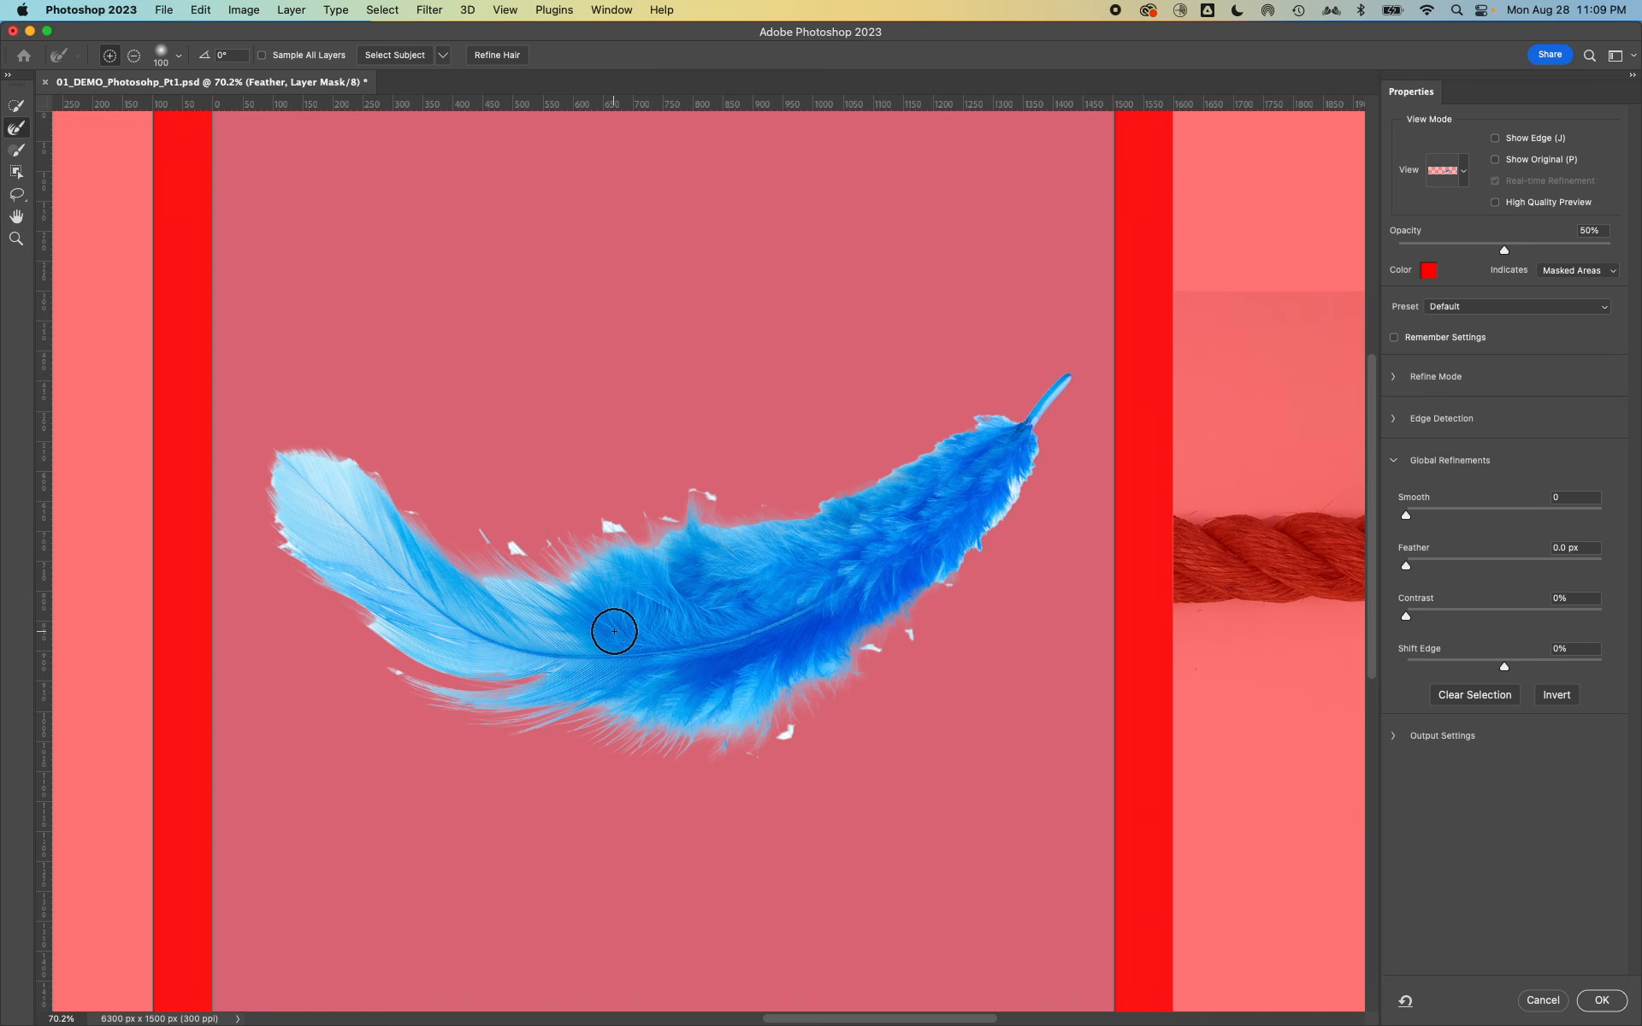
{"action": "scroll", "coordinate": [614, 631], "scroll_direction": "up", "scroll_amount": 8}
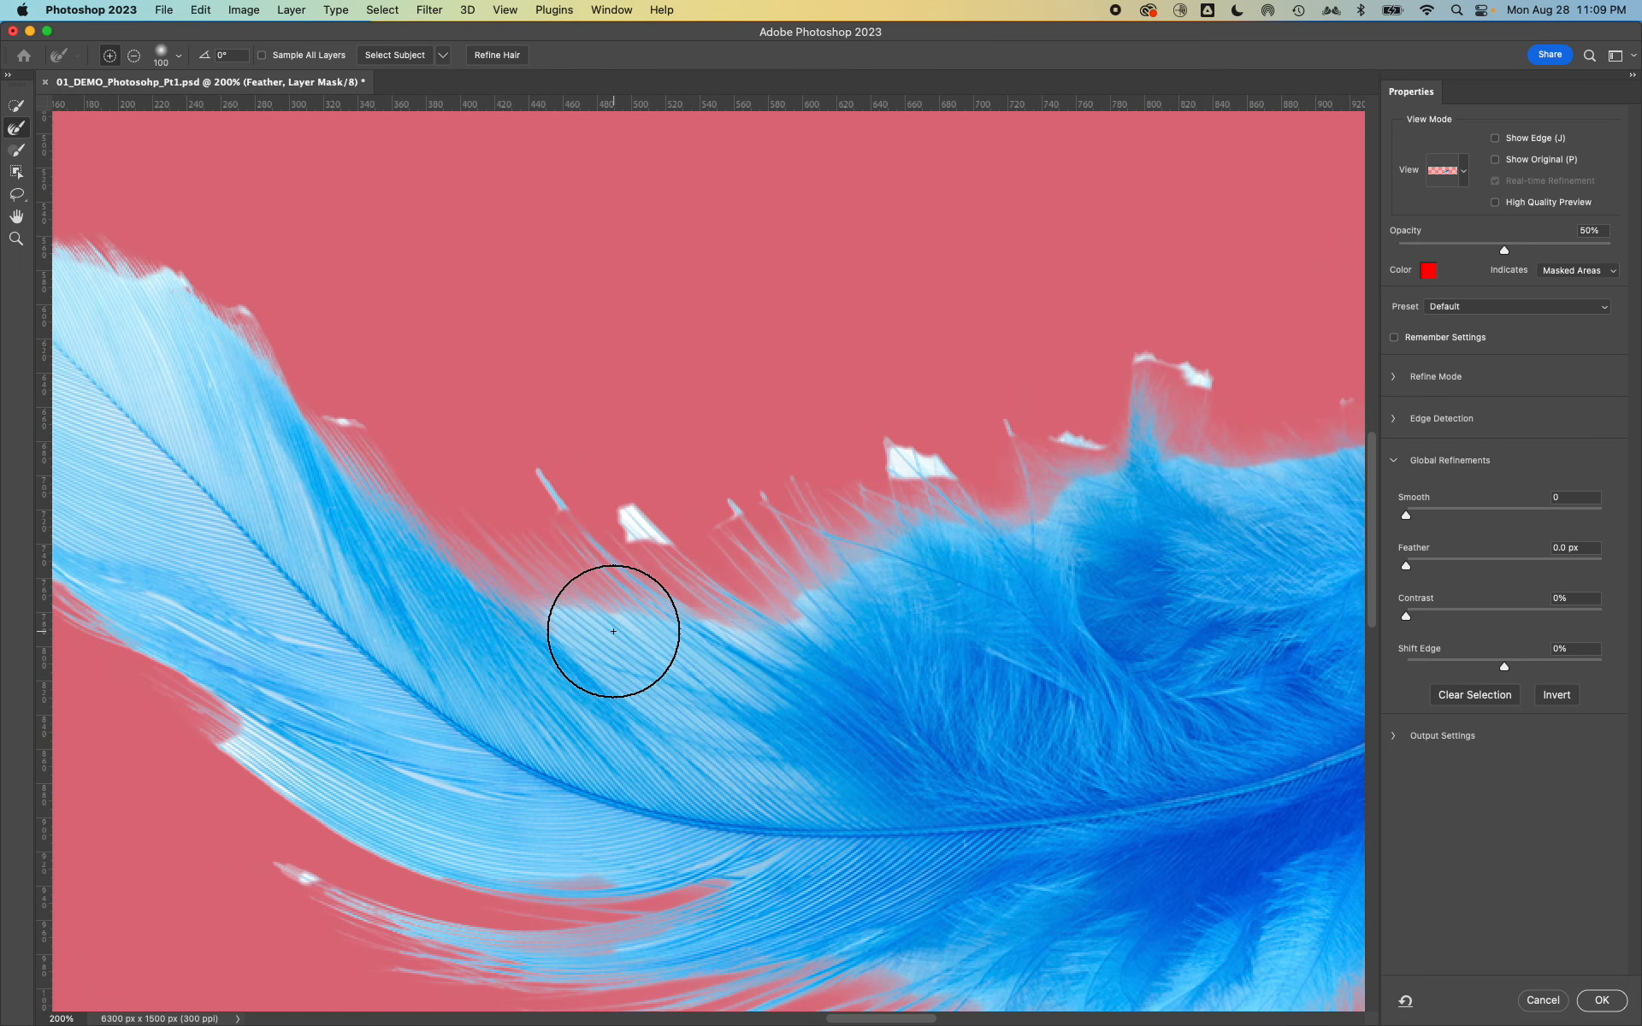
{"action": "scroll", "coordinate": [229, 830], "scroll_direction": "down", "scroll_amount": 2}
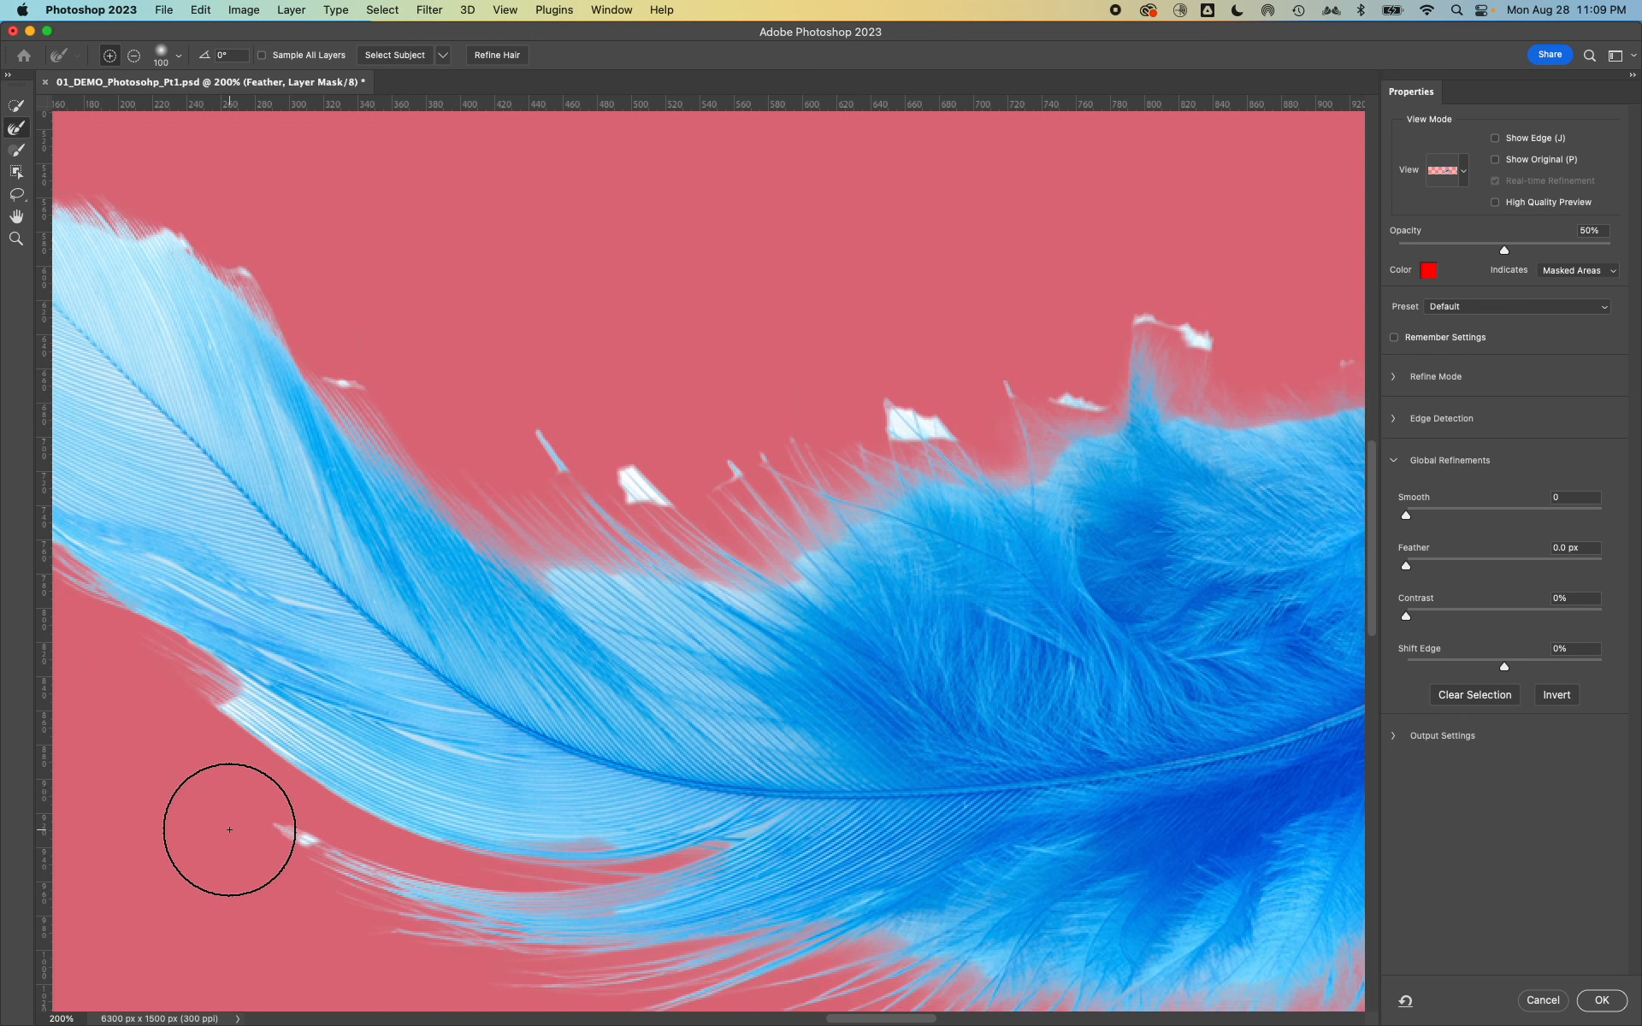
{"action": "scroll", "coordinate": [229, 829], "scroll_direction": "down", "scroll_amount": 5}
{"action": "scroll", "coordinate": [348, 781], "scroll_direction": "right", "scroll_amount": 10}
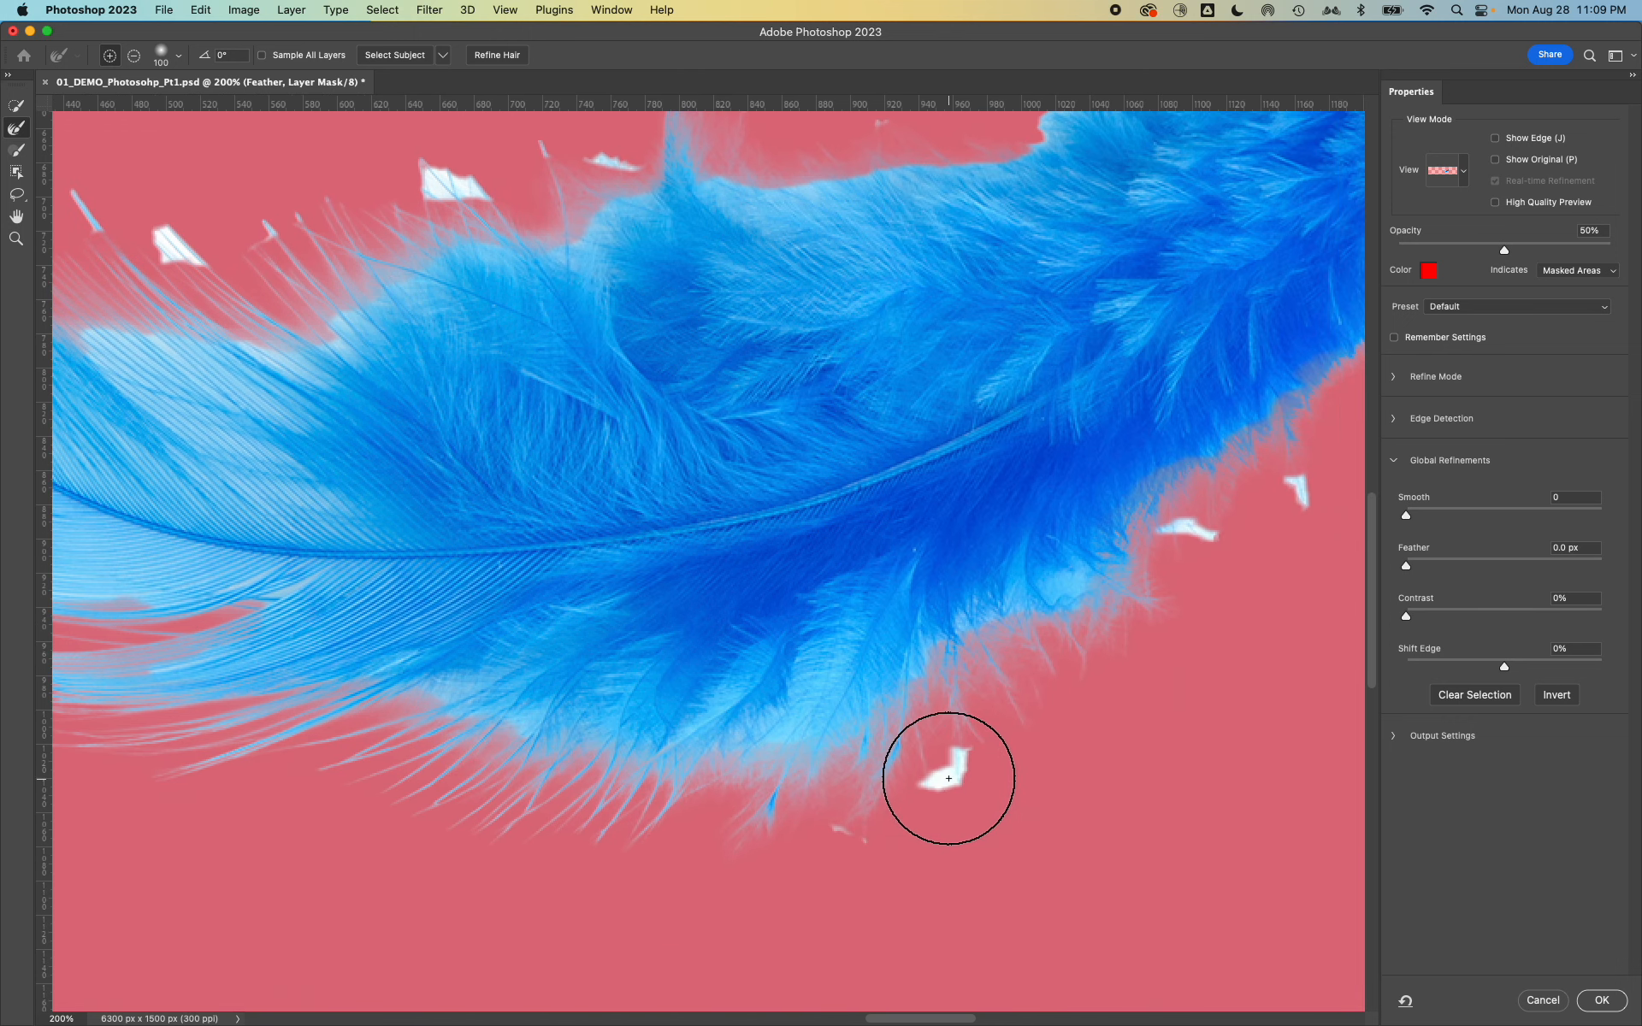
{"action": "scroll", "coordinate": [946, 778], "scroll_direction": "up", "scroll_amount": 5}
{"action": "scroll", "coordinate": [946, 777], "scroll_direction": "left", "scroll_amount": 10}
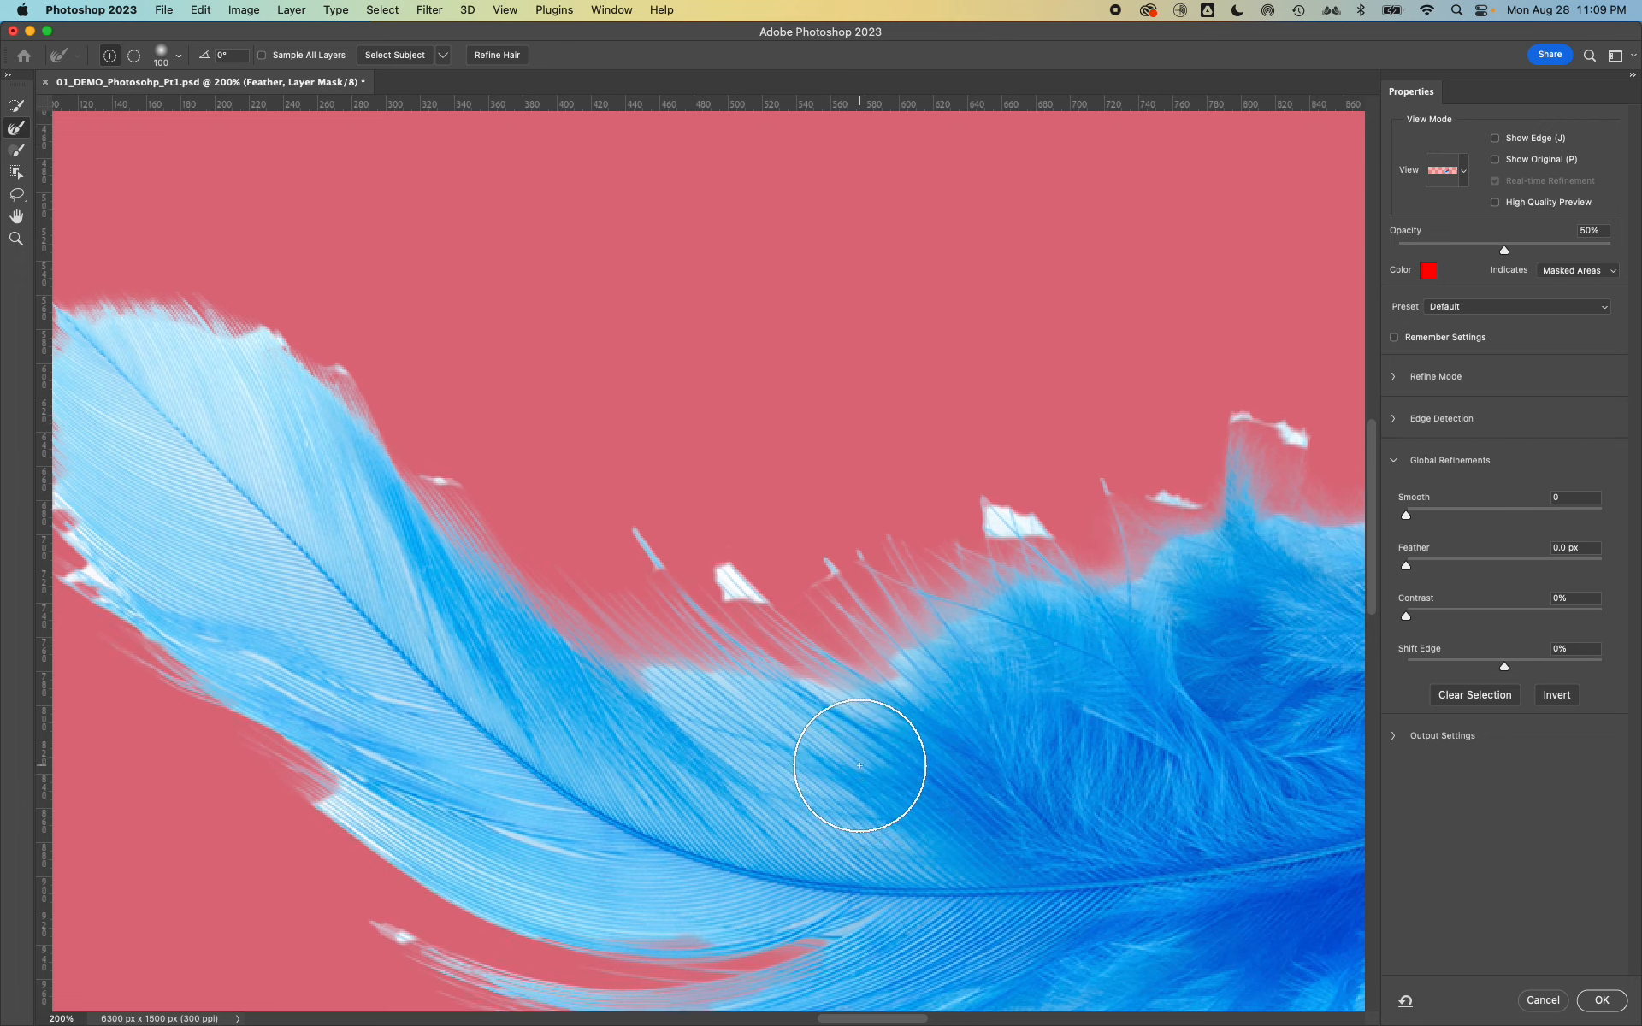
{"action": "scroll", "coordinate": [860, 765], "scroll_direction": "down", "scroll_amount": 10}
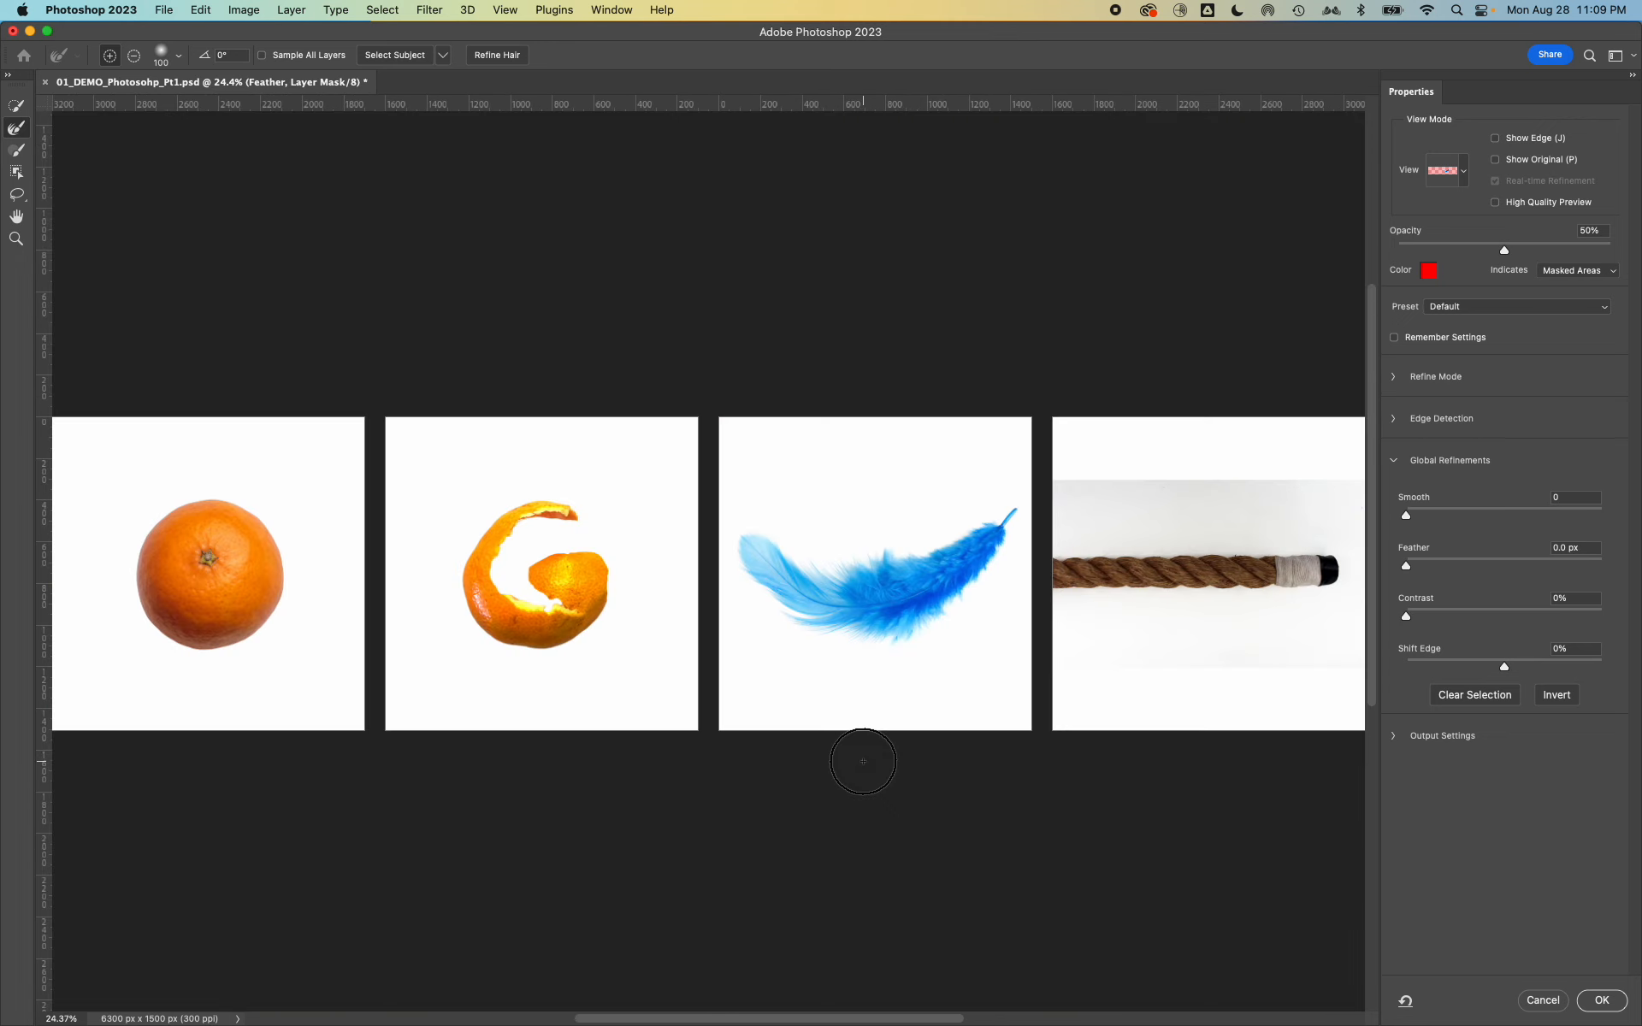
{"action": "scroll", "coordinate": [863, 761], "scroll_direction": "up", "scroll_amount": 5}
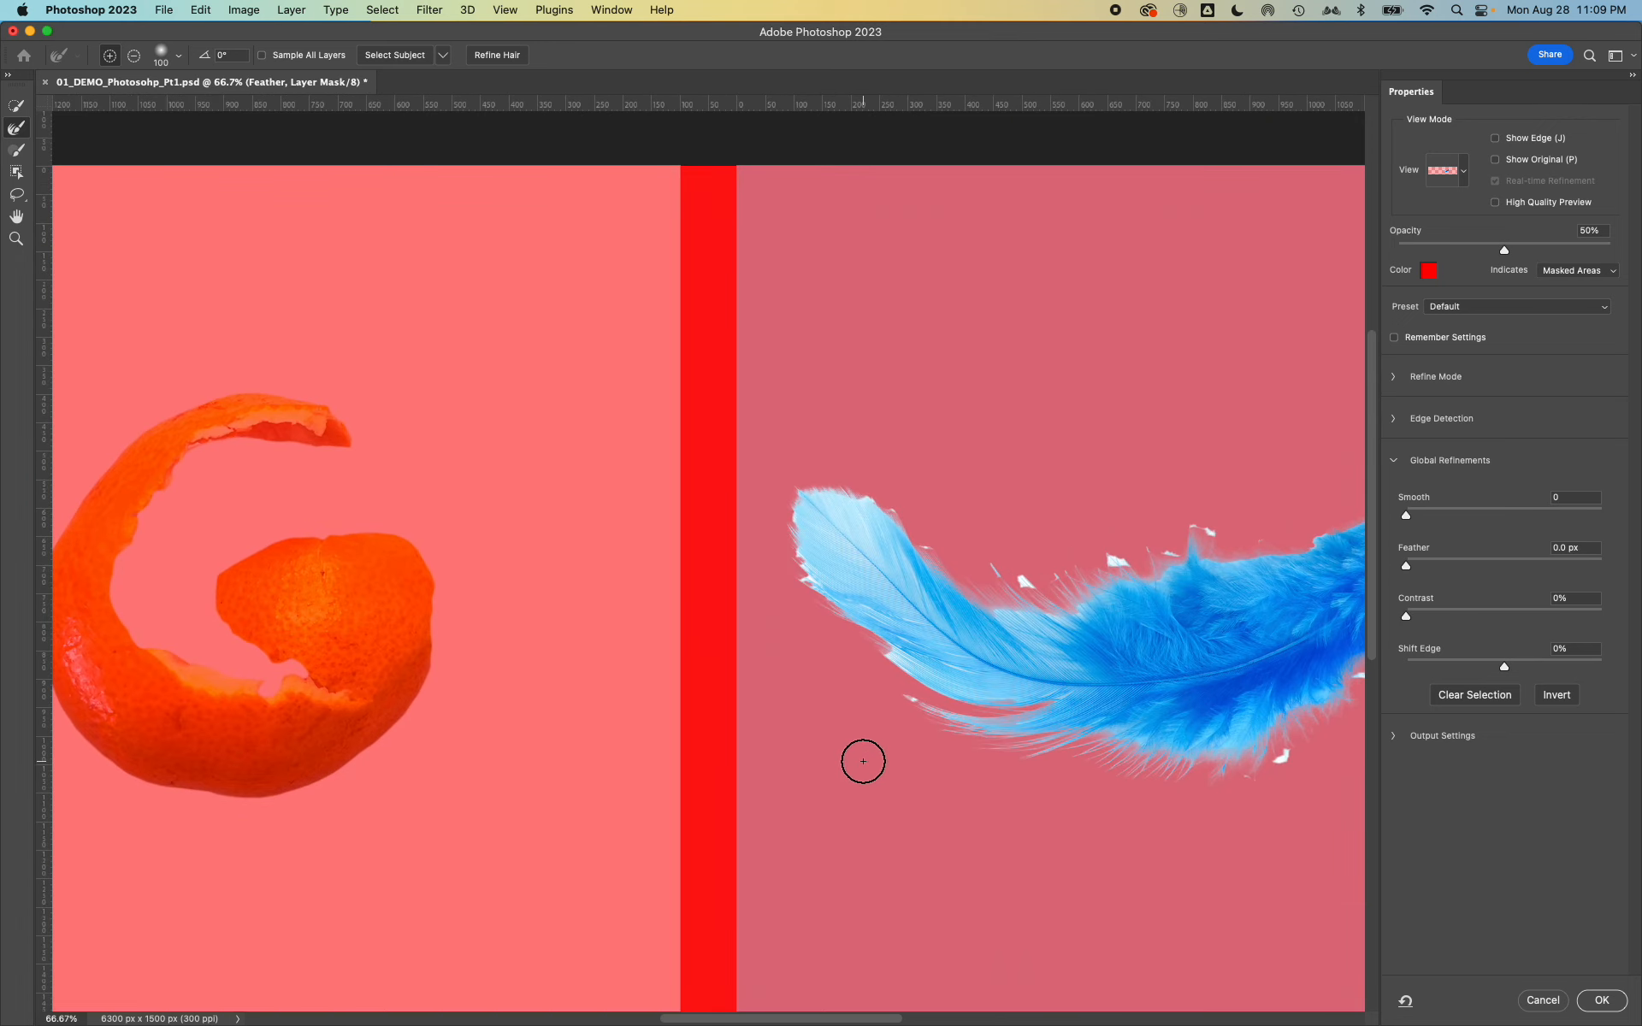
{"action": "scroll", "coordinate": [863, 761], "scroll_direction": "right", "scroll_amount": 10}
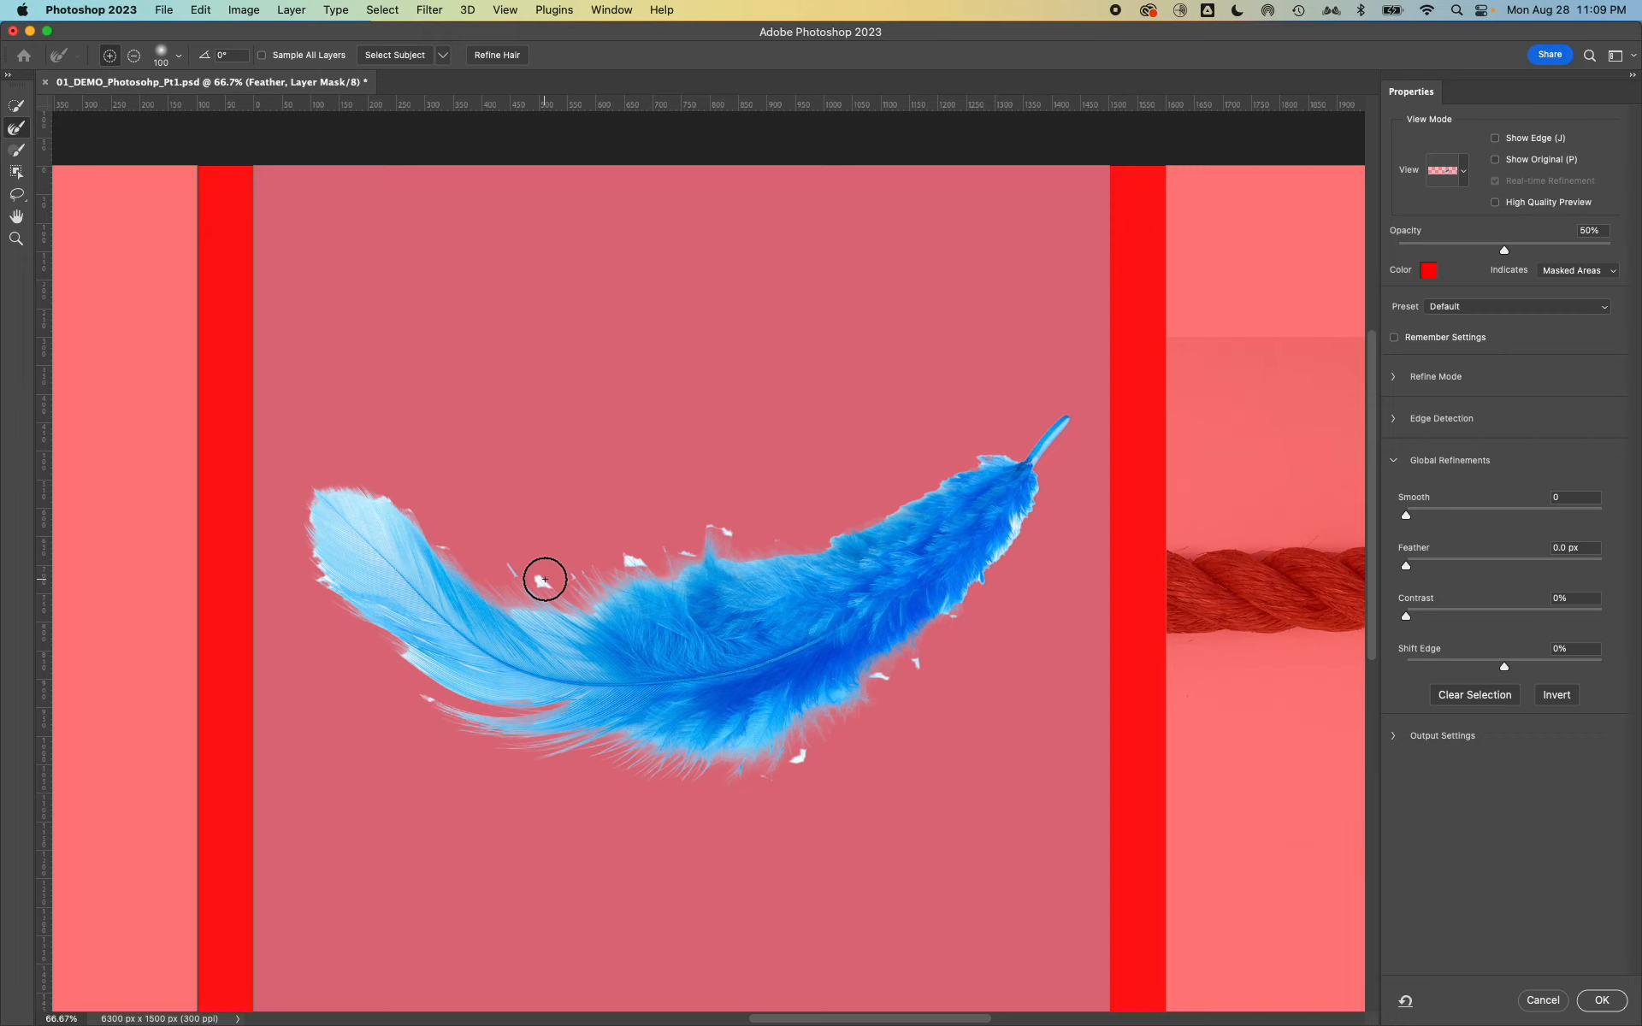
Step: Set the Refine Edge Brush to 150 px and brush over the white remnants along the feather's upper edge
{"action": "key", "text": "bracketright"}
{"action": "key", "text": "bracketright"}
{"action": "left_click", "coordinate": [177, 57]}
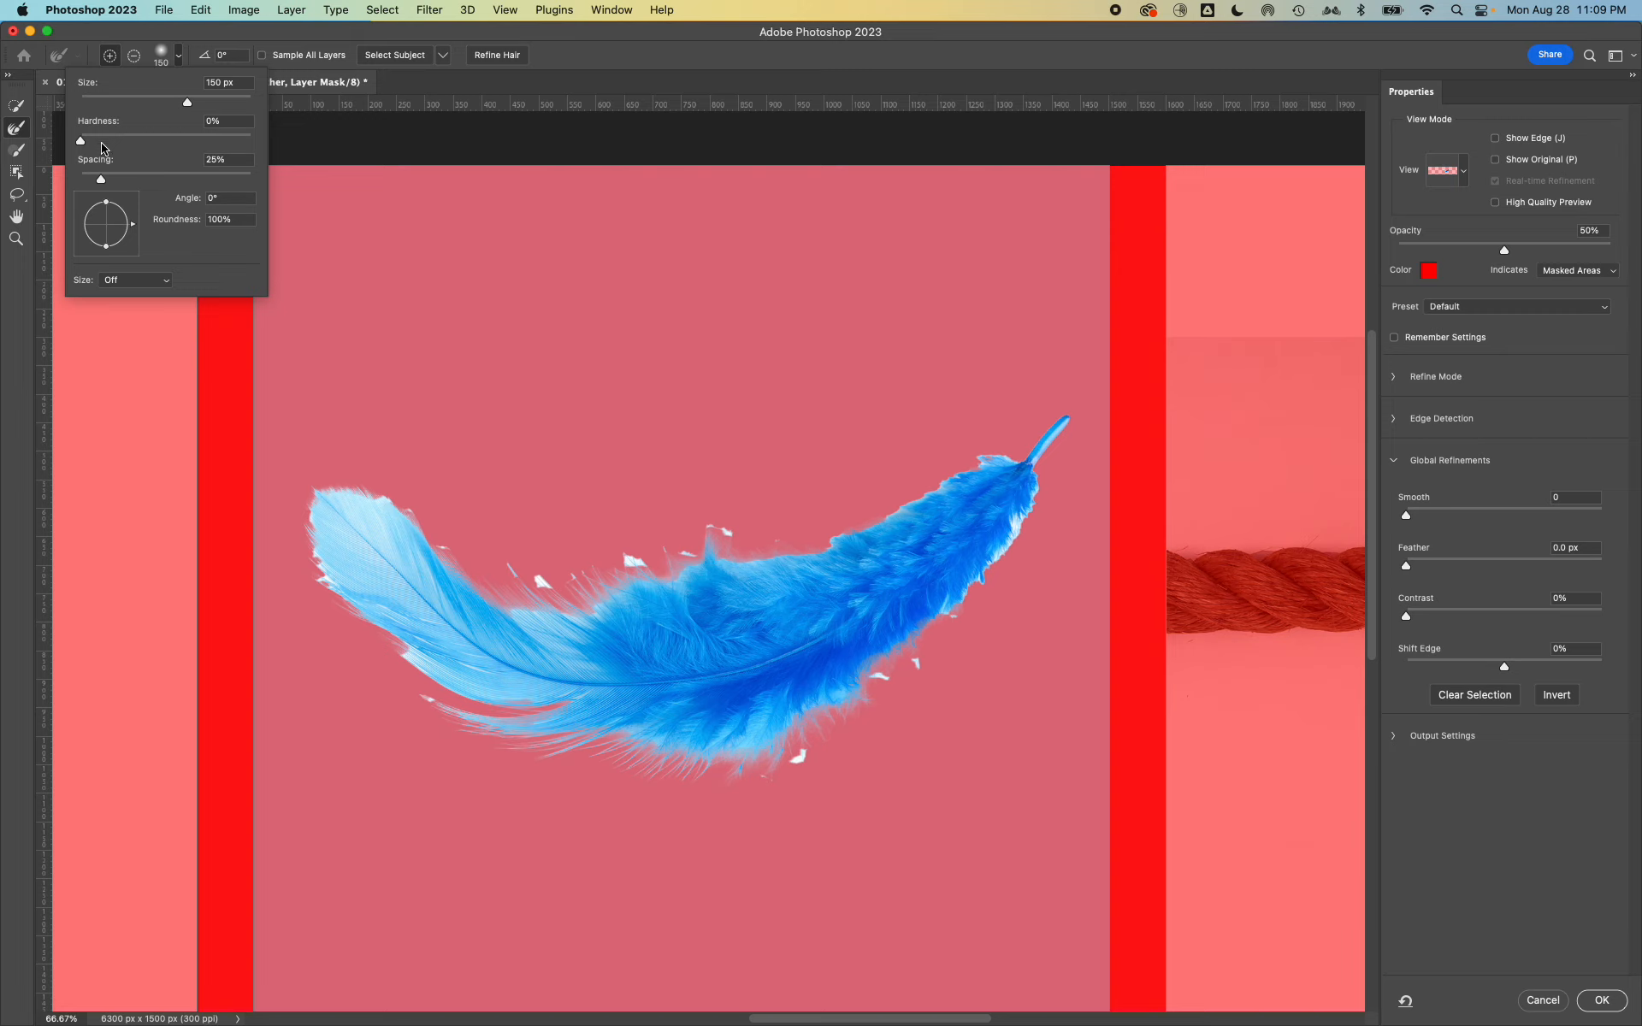
{"action": "left_click", "coordinate": [149, 60]}
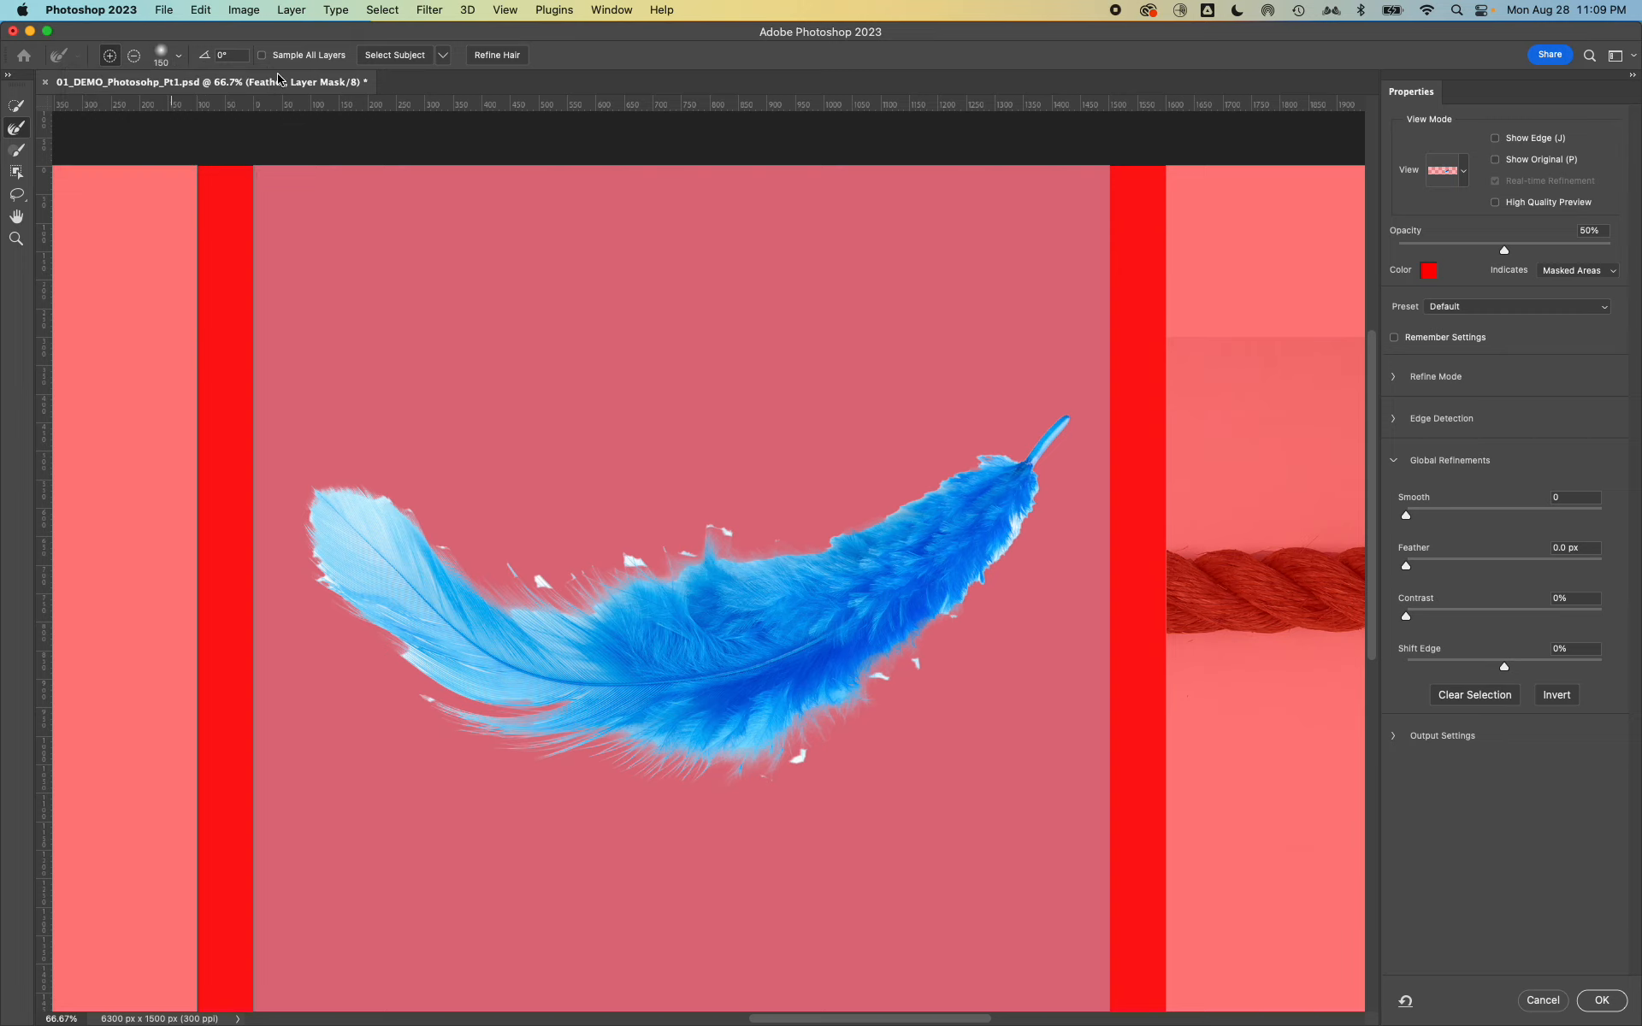
{"action": "left_click", "coordinate": [537, 560]}
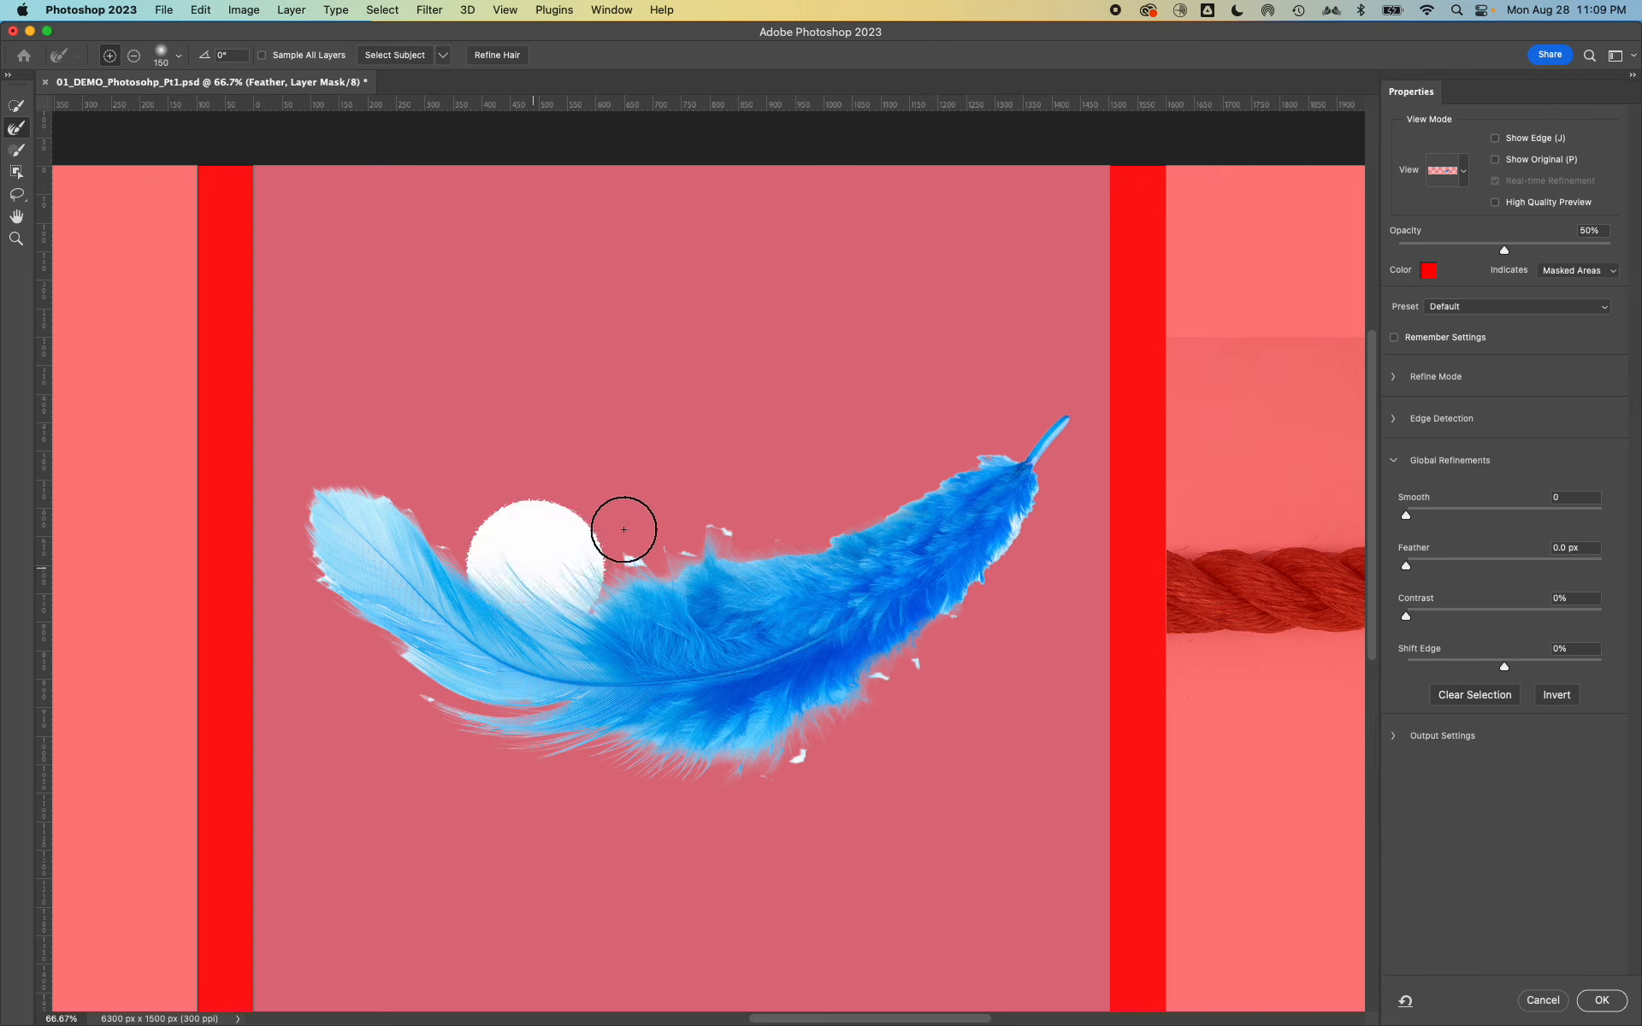
{"action": "key", "text": "super+z"}
{"action": "left_click_drag", "start_coordinate": [649, 516], "coordinate": [744, 491]}
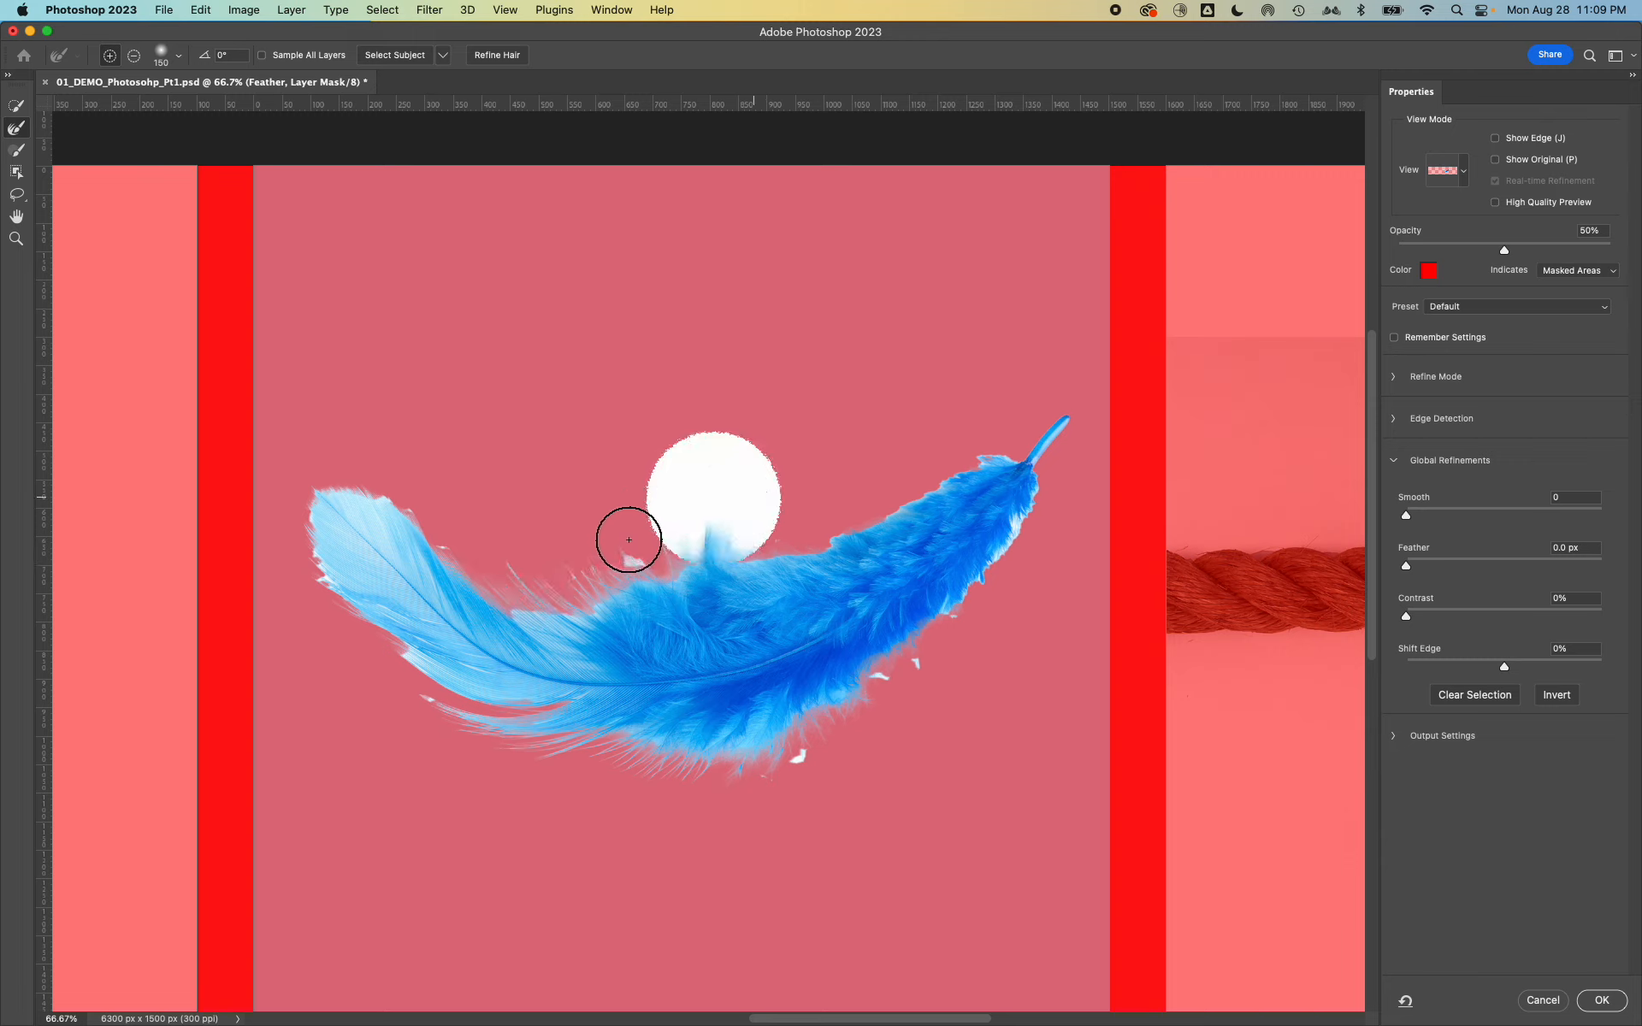
{"action": "key", "text": "super+z"}
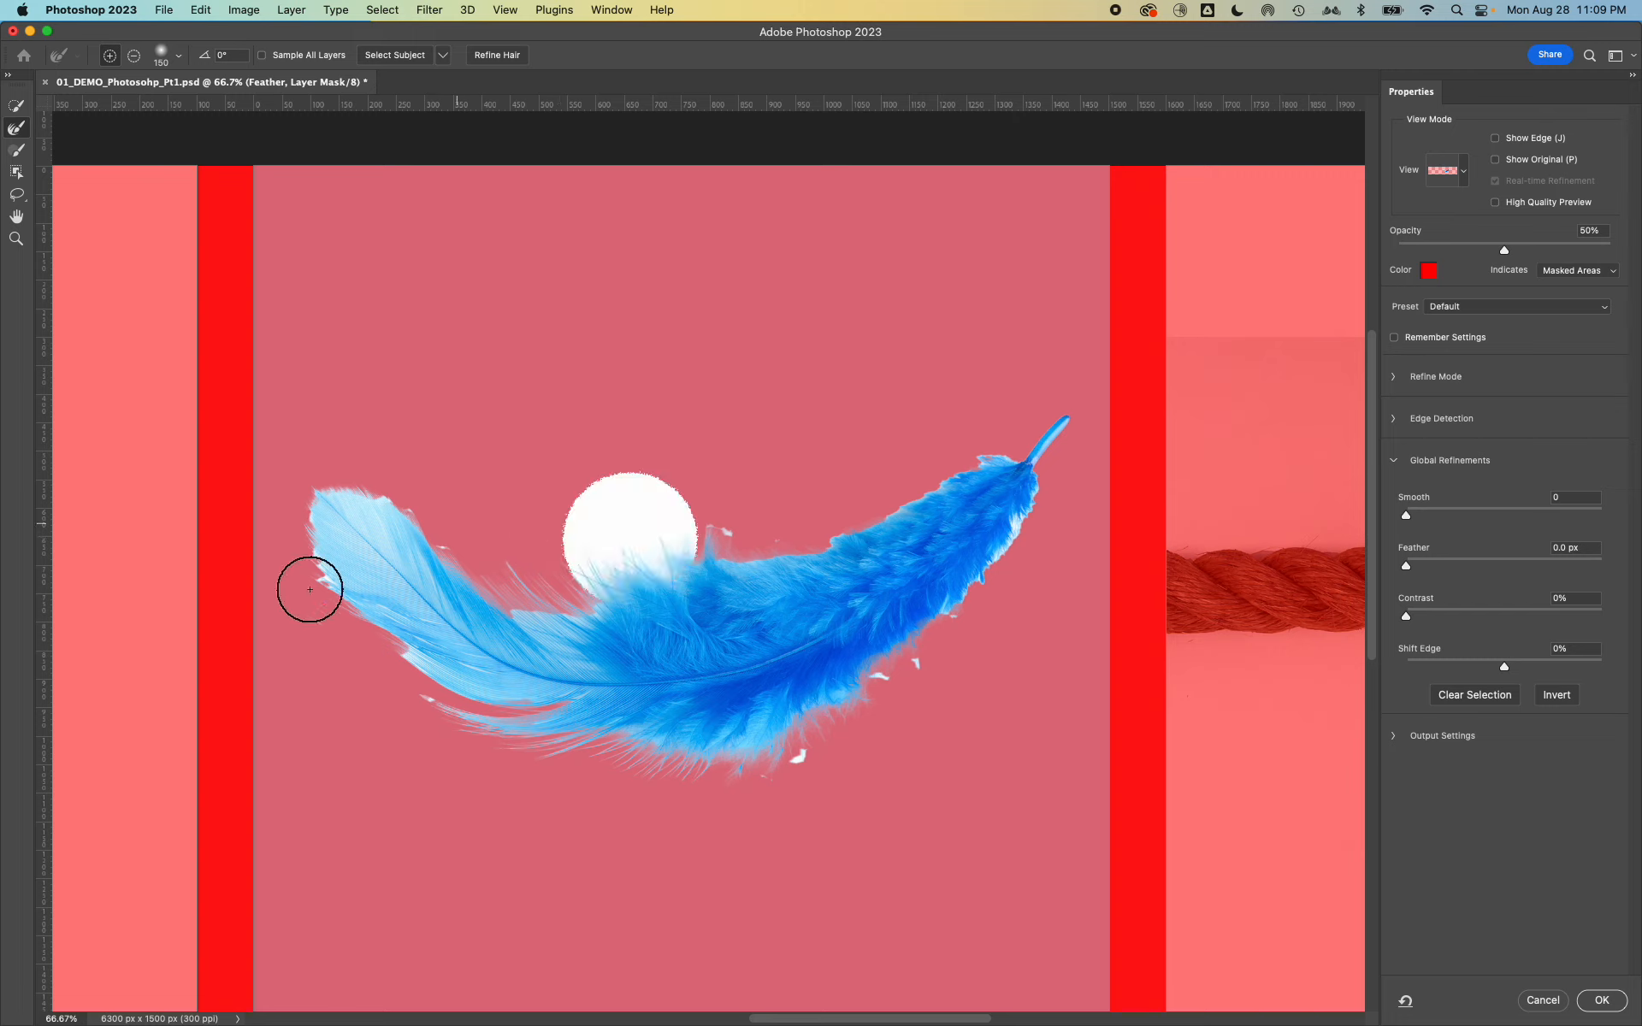
Step: Brush over the remnants at the feather's pale tip, lower edge and remaining upper edge, and apply the refined mask
{"action": "left_click", "coordinate": [310, 589]}
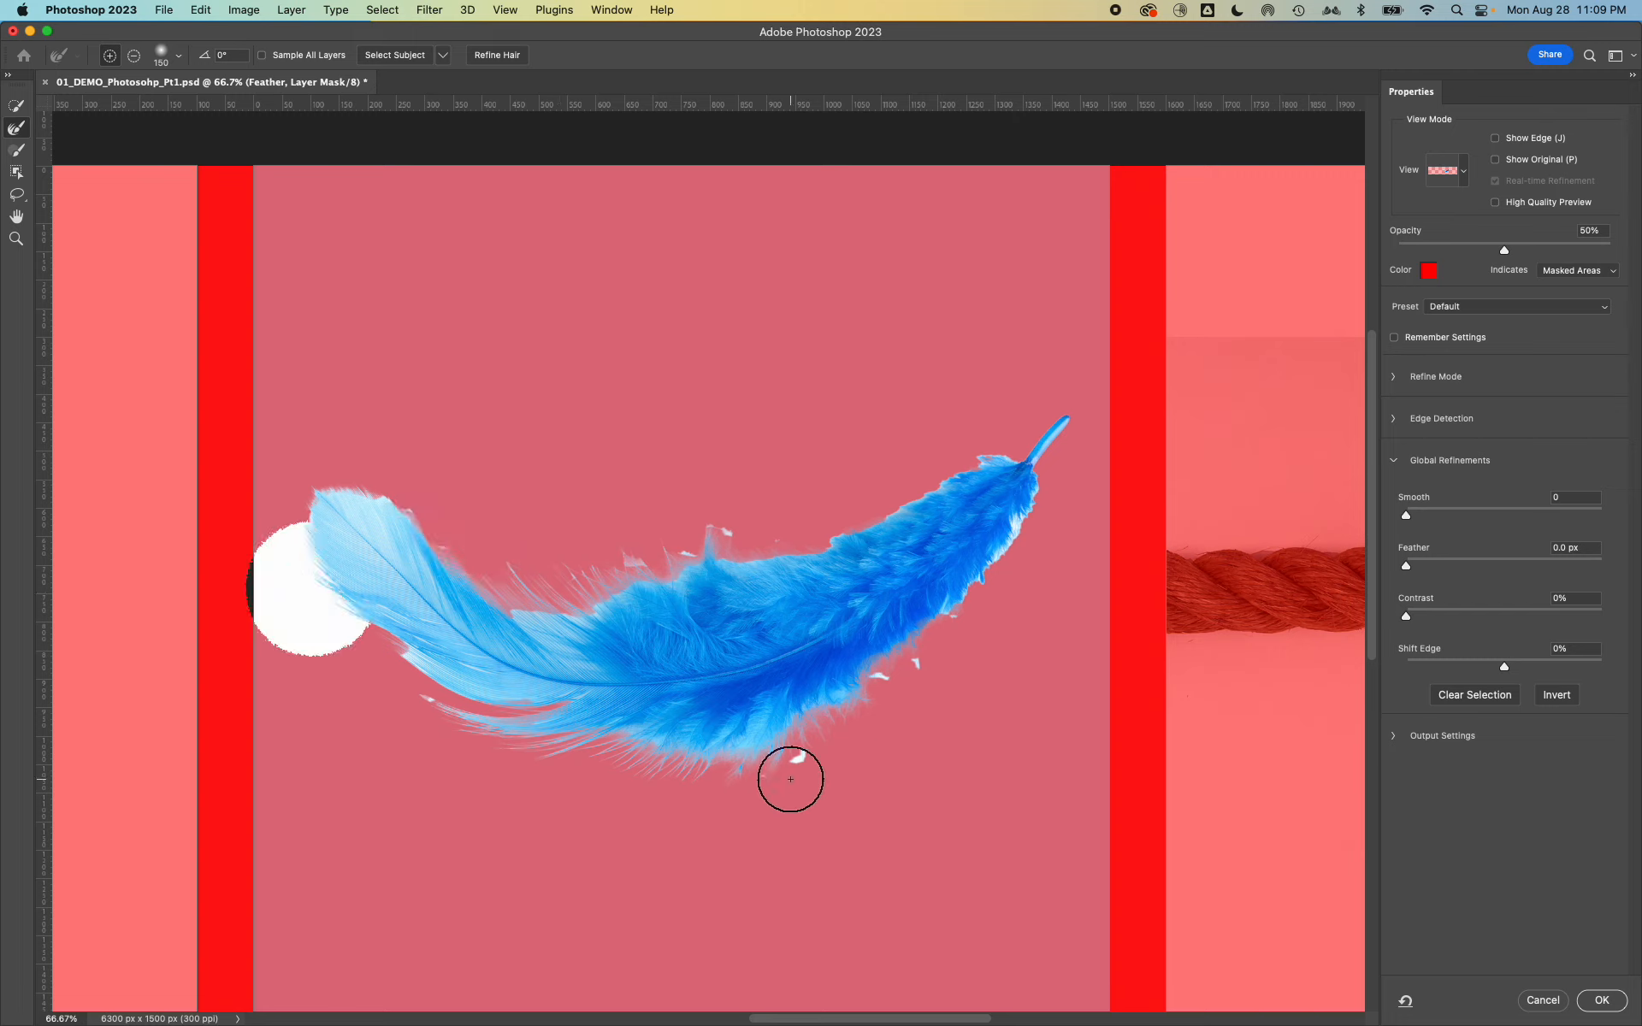
{"action": "mouse_move", "coordinate": [800, 767]}
{"action": "left_mouse_down"}
{"action": "mouse_move", "coordinate": [914, 692]}
{"action": "mouse_move", "coordinate": [1073, 522]}
{"action": "left_mouse_up"}
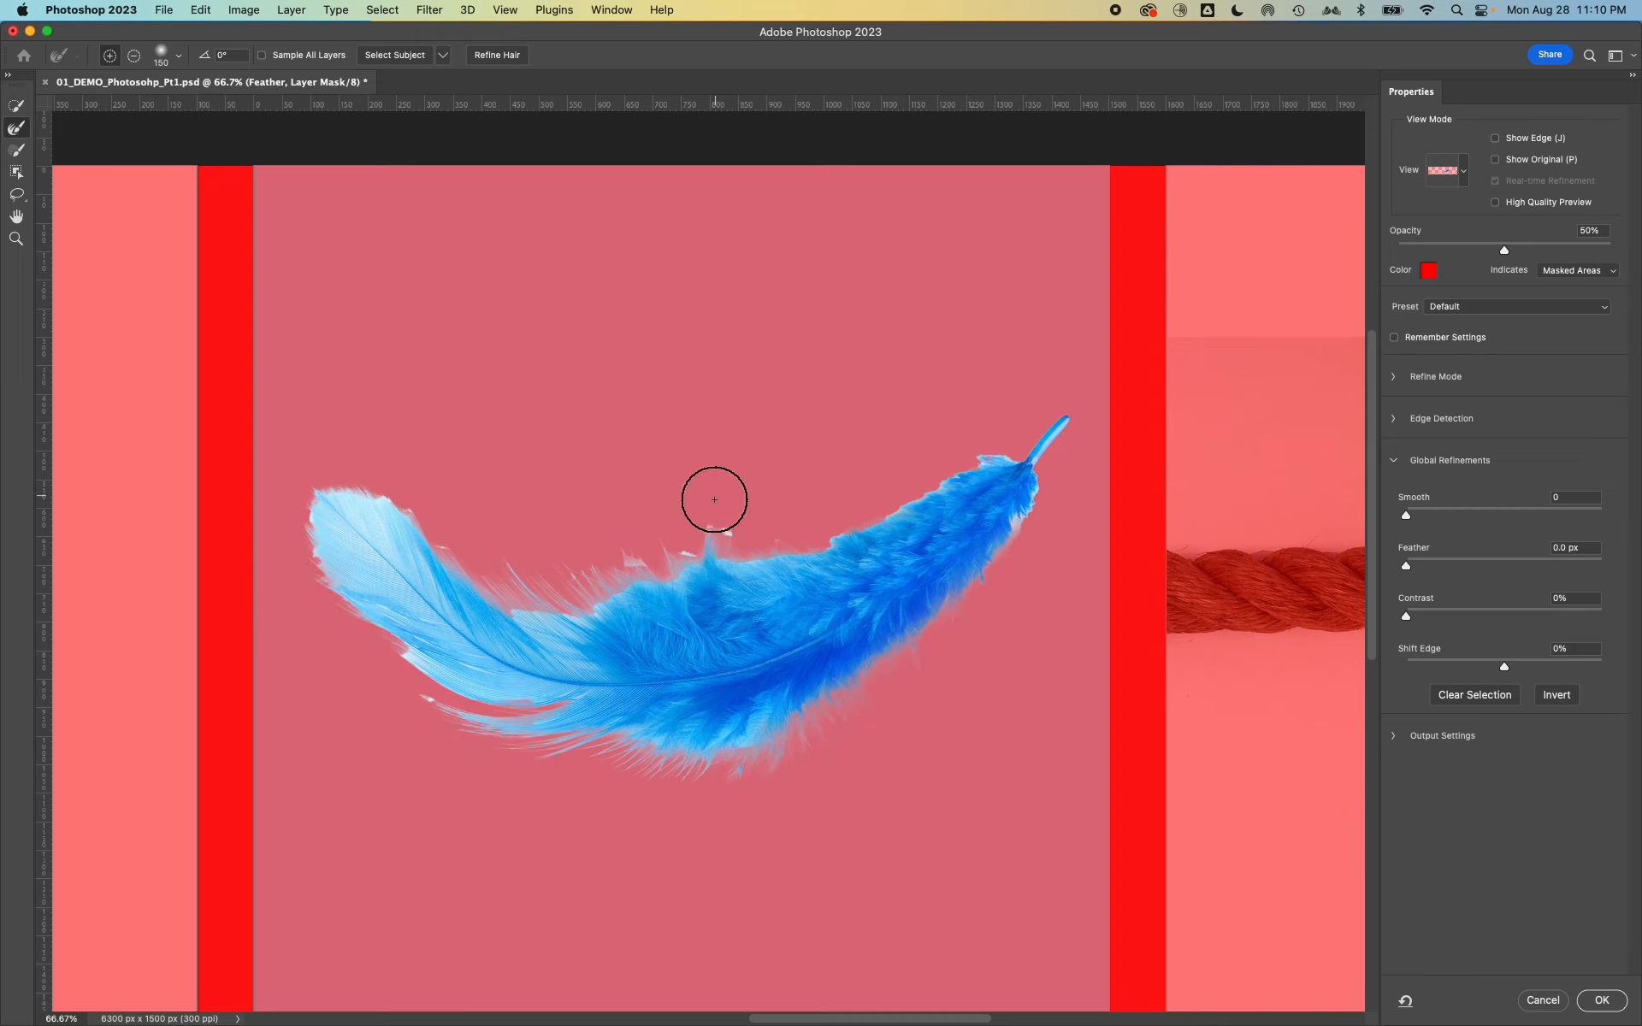
{"action": "left_click_drag", "start_coordinate": [714, 499], "coordinate": [660, 487]}
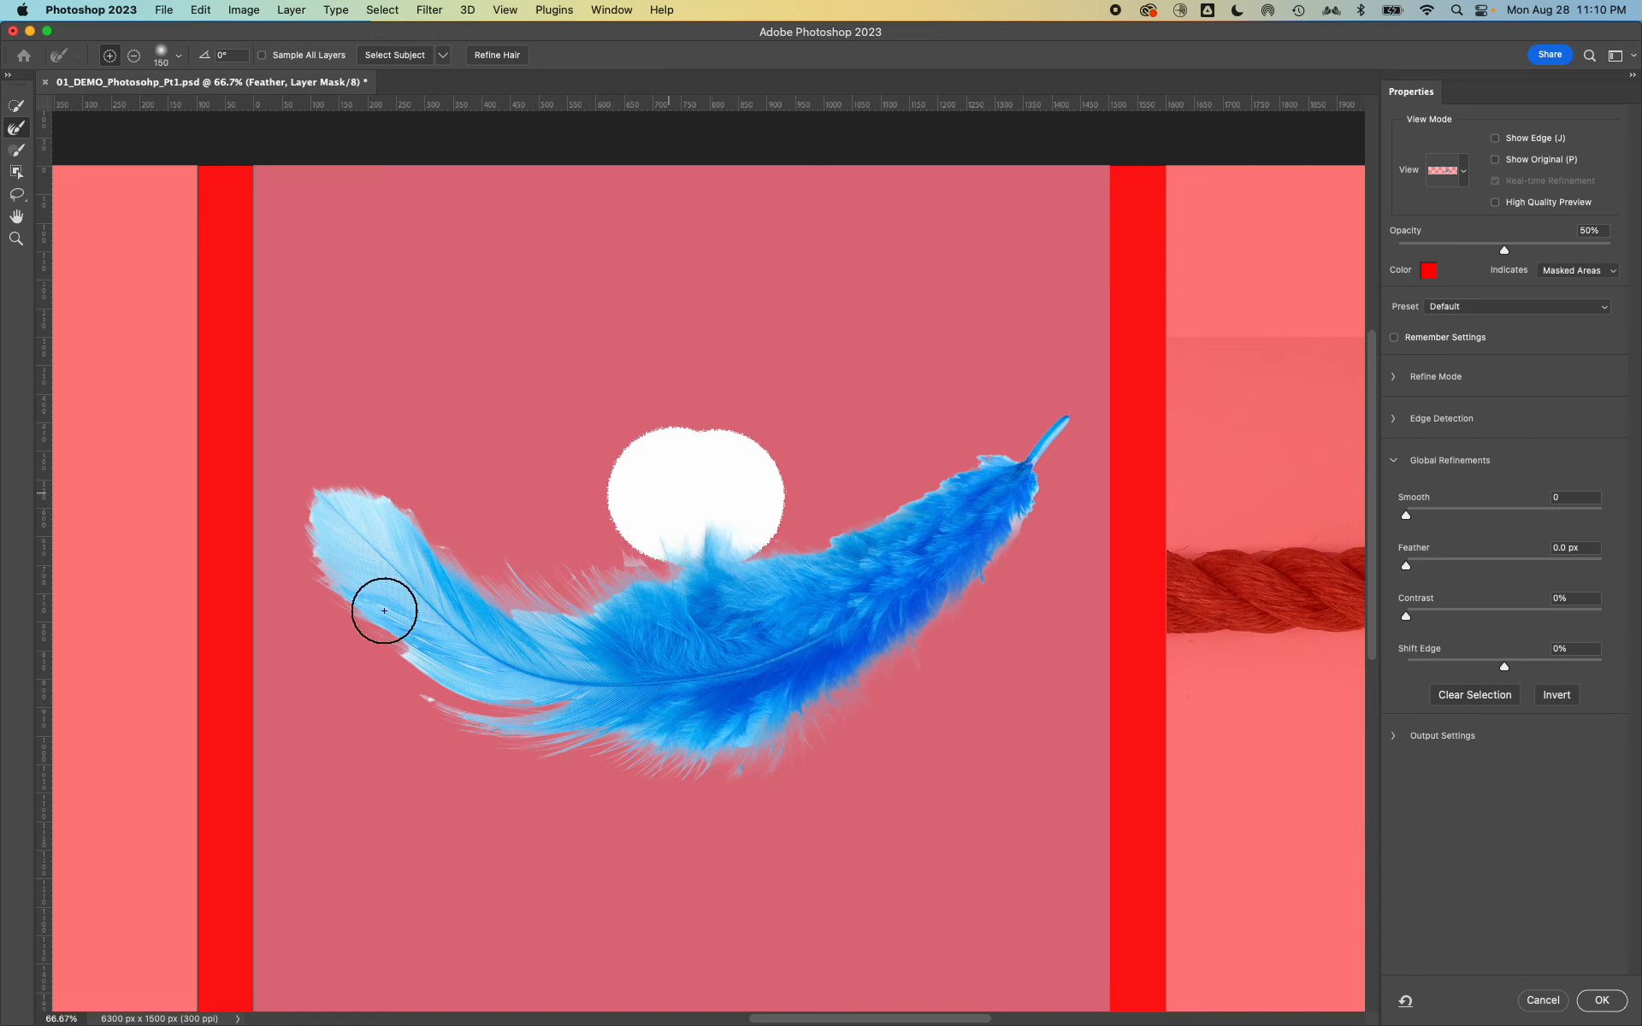
{"action": "mouse_move", "coordinate": [352, 598]}
{"action": "left_mouse_down"}
{"action": "mouse_move", "coordinate": [339, 664]}
{"action": "mouse_move", "coordinate": [372, 666]}
{"action": "mouse_move", "coordinate": [386, 735]}
{"action": "left_mouse_up"}
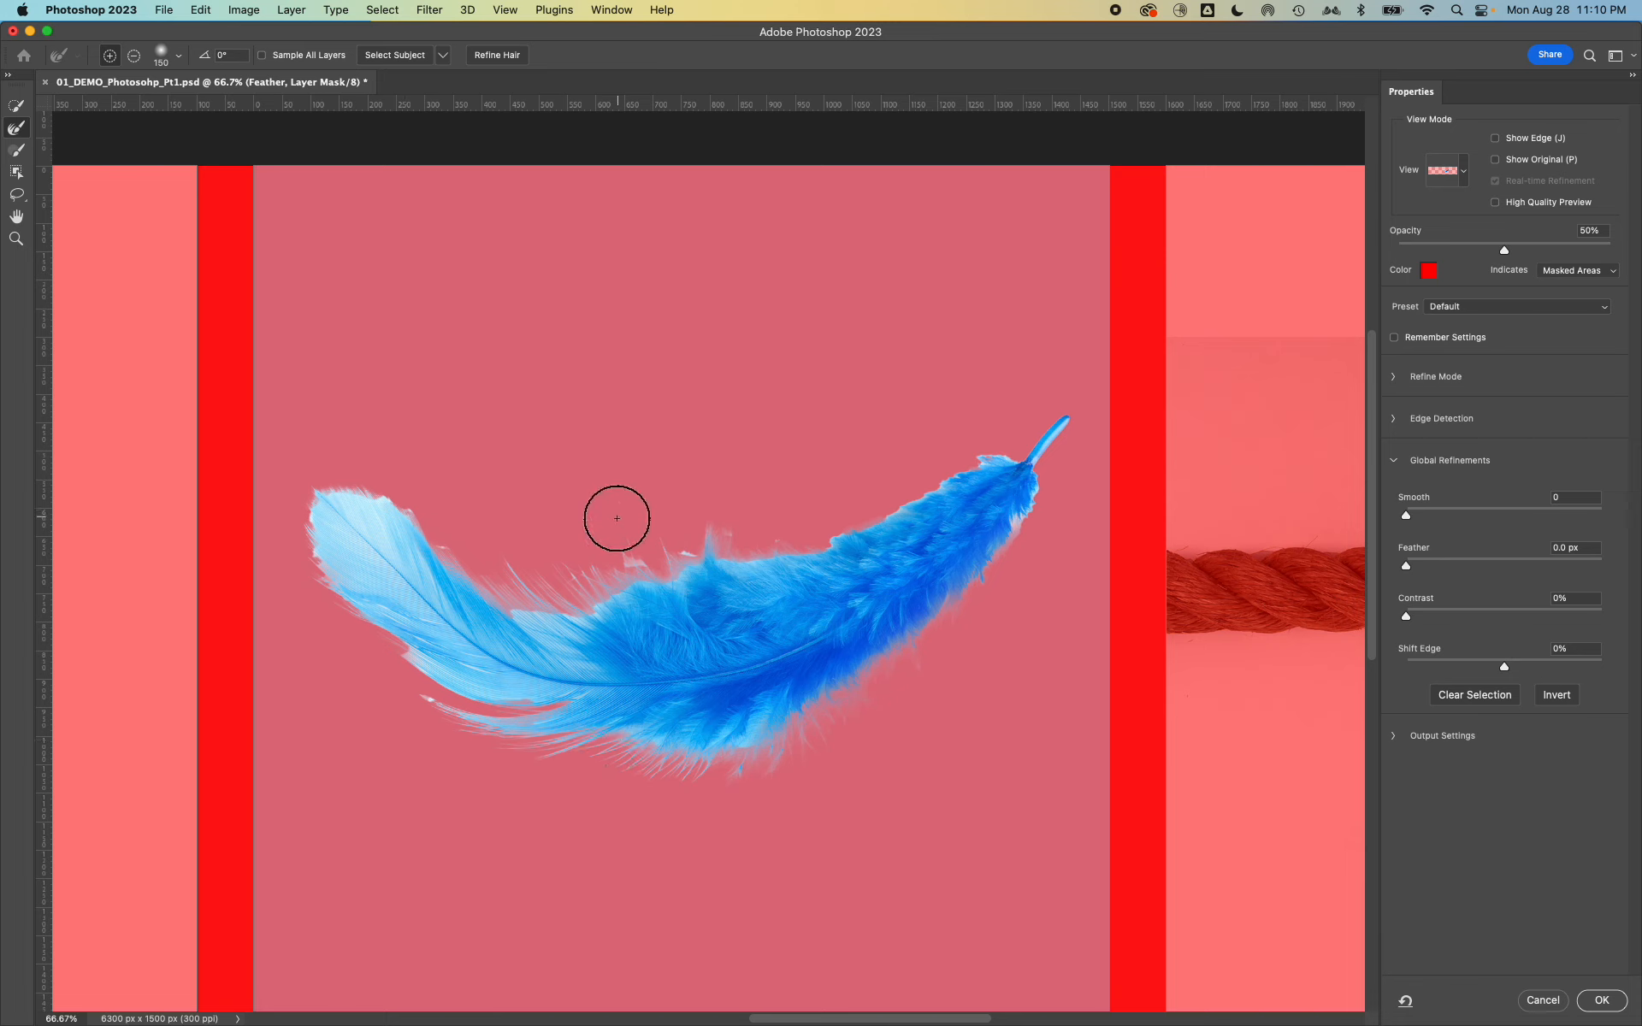
{"action": "left_click_drag", "start_coordinate": [617, 518], "coordinate": [664, 505]}
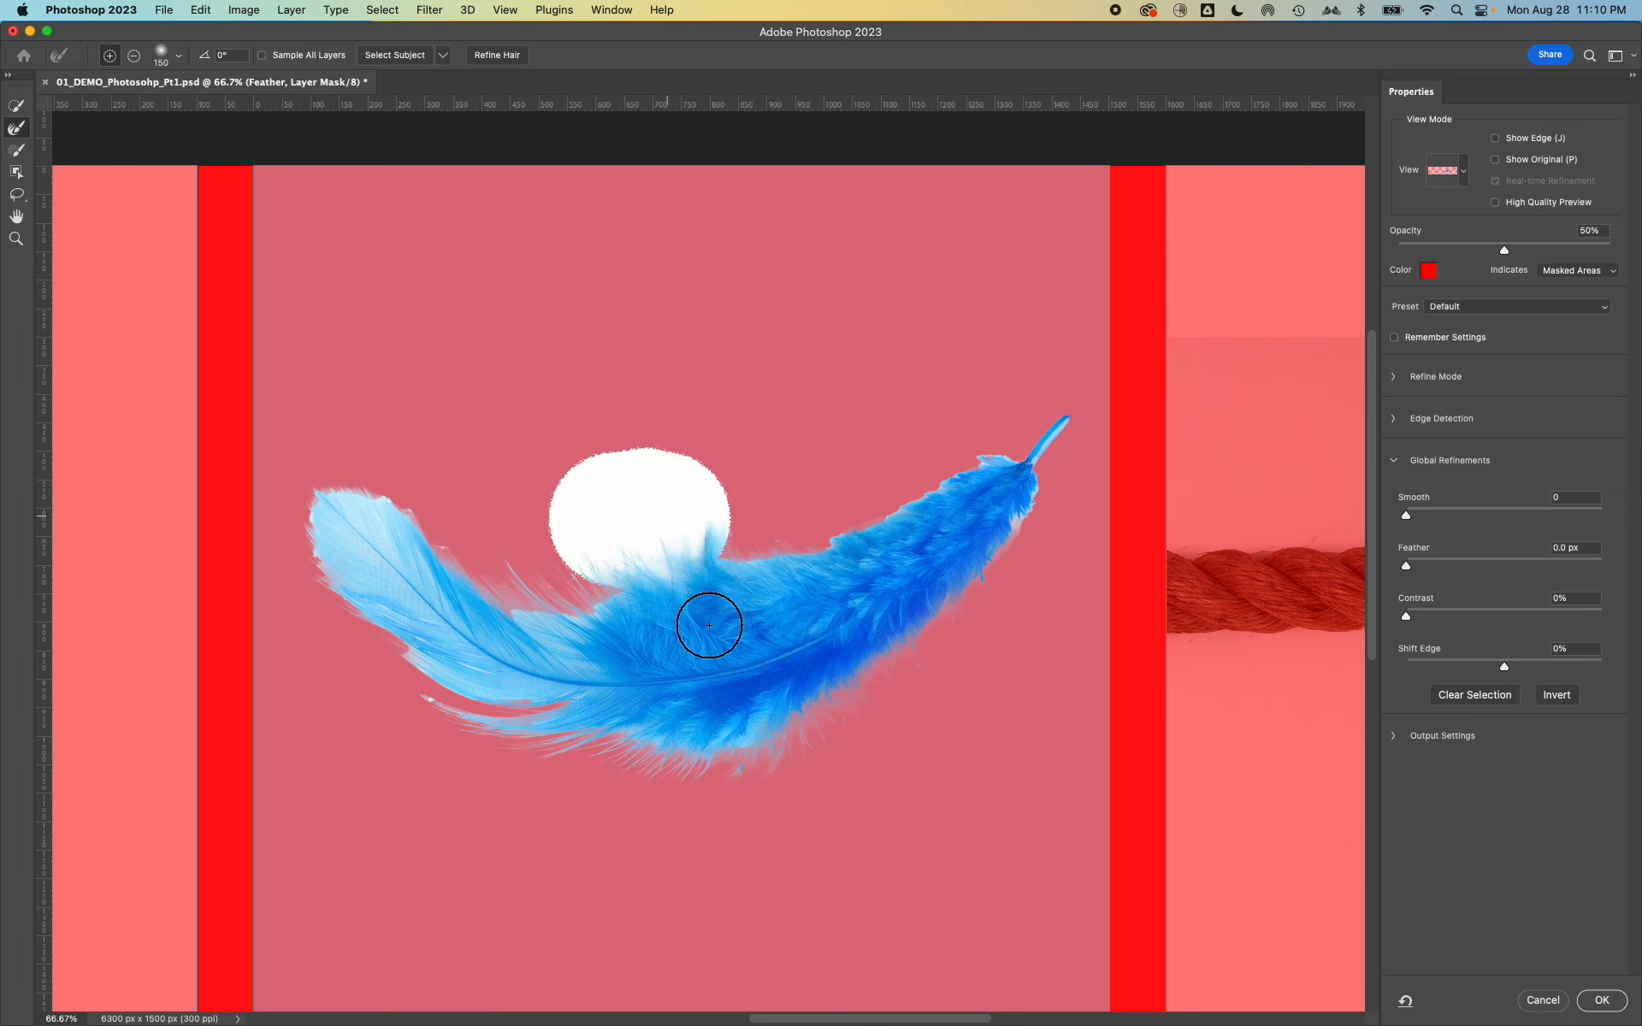
{"action": "left_click_drag", "start_coordinate": [1085, 546], "coordinate": [1063, 531]}
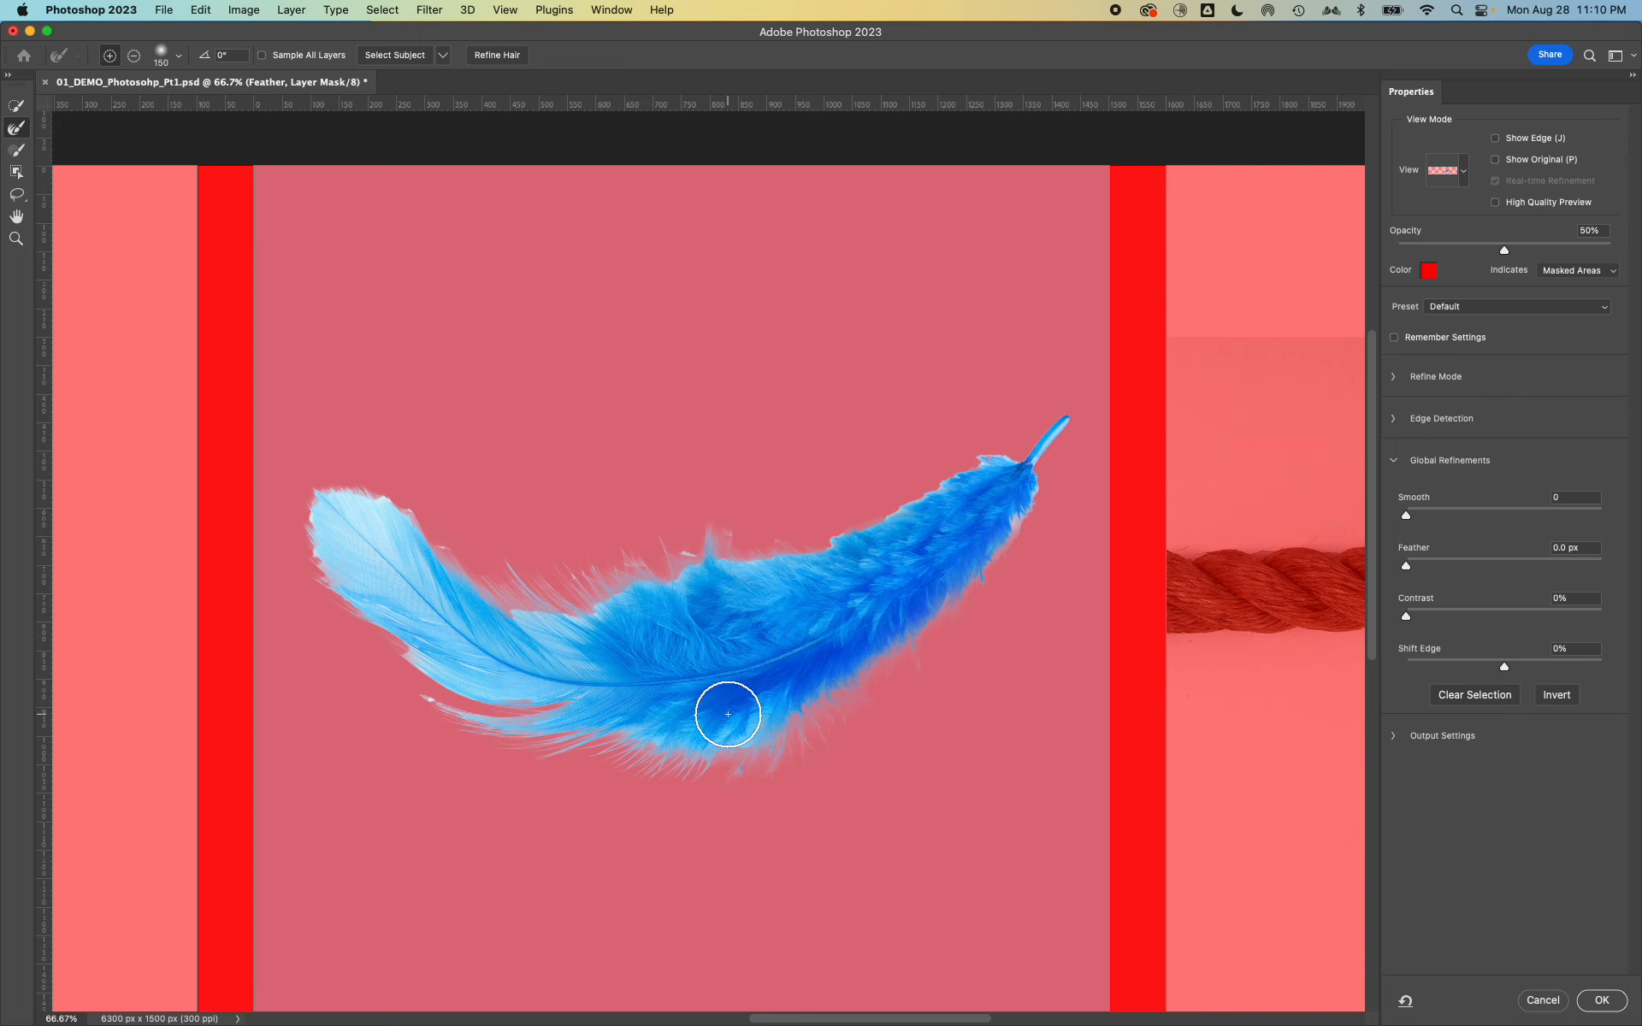
{"action": "scroll", "coordinate": [725, 710], "scroll_direction": "down", "scroll_amount": 2}
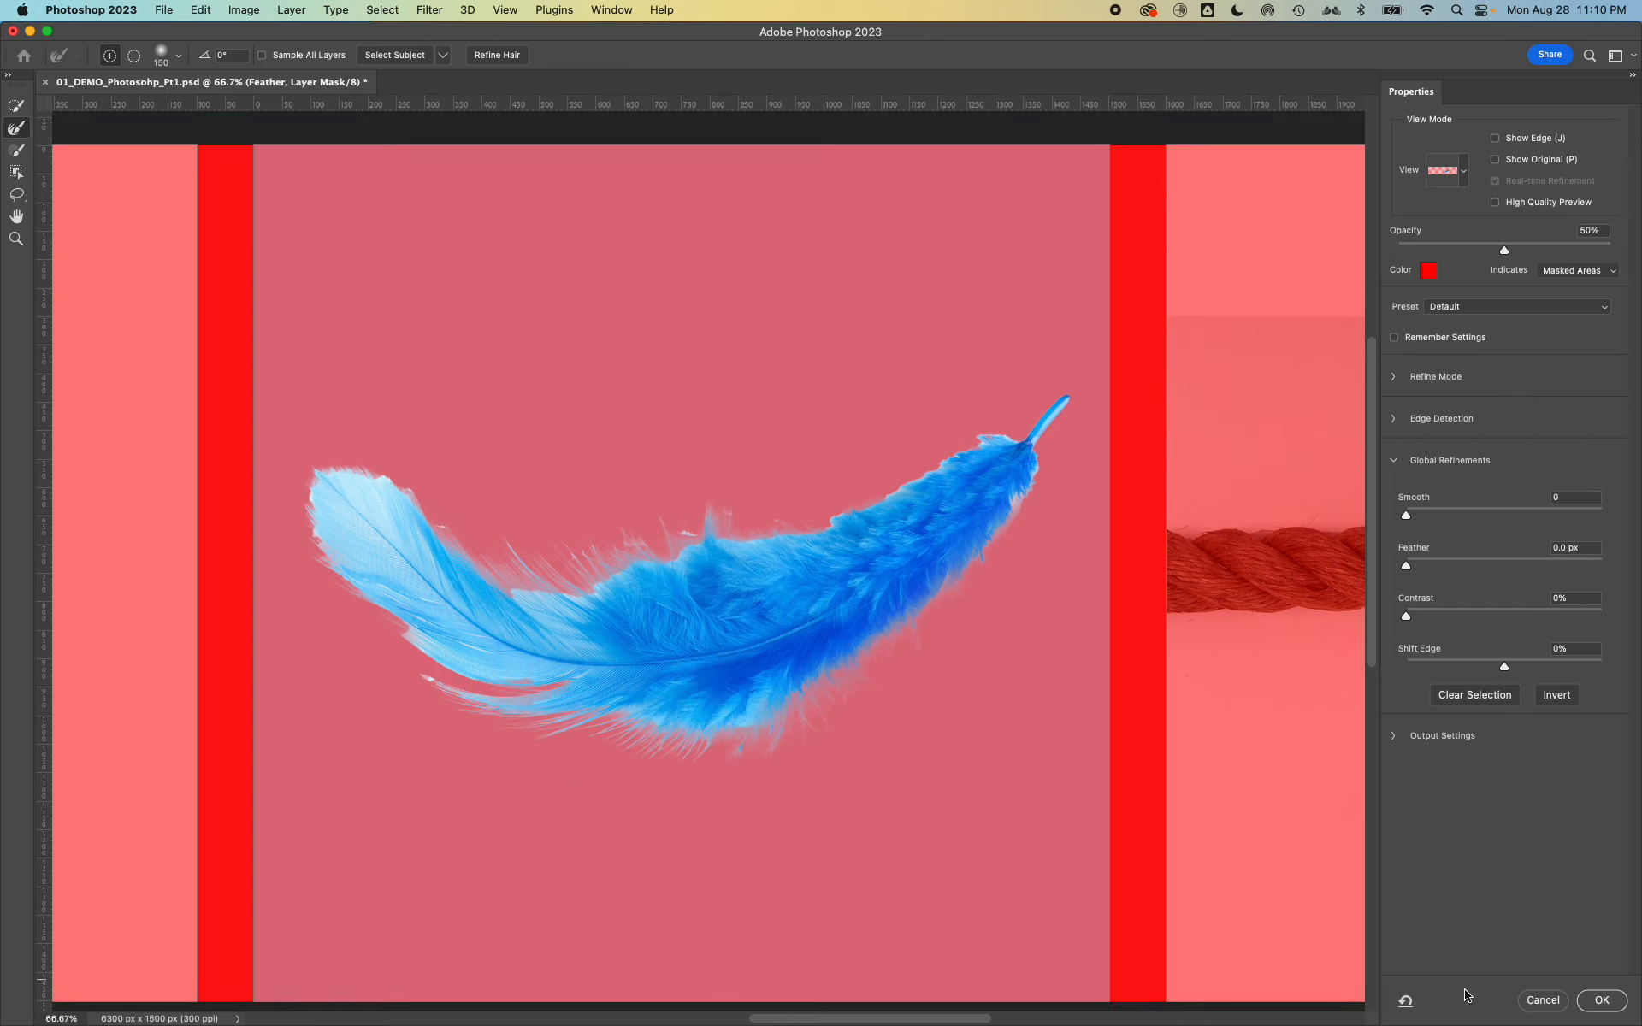
{"action": "left_click", "coordinate": [1602, 1000]}
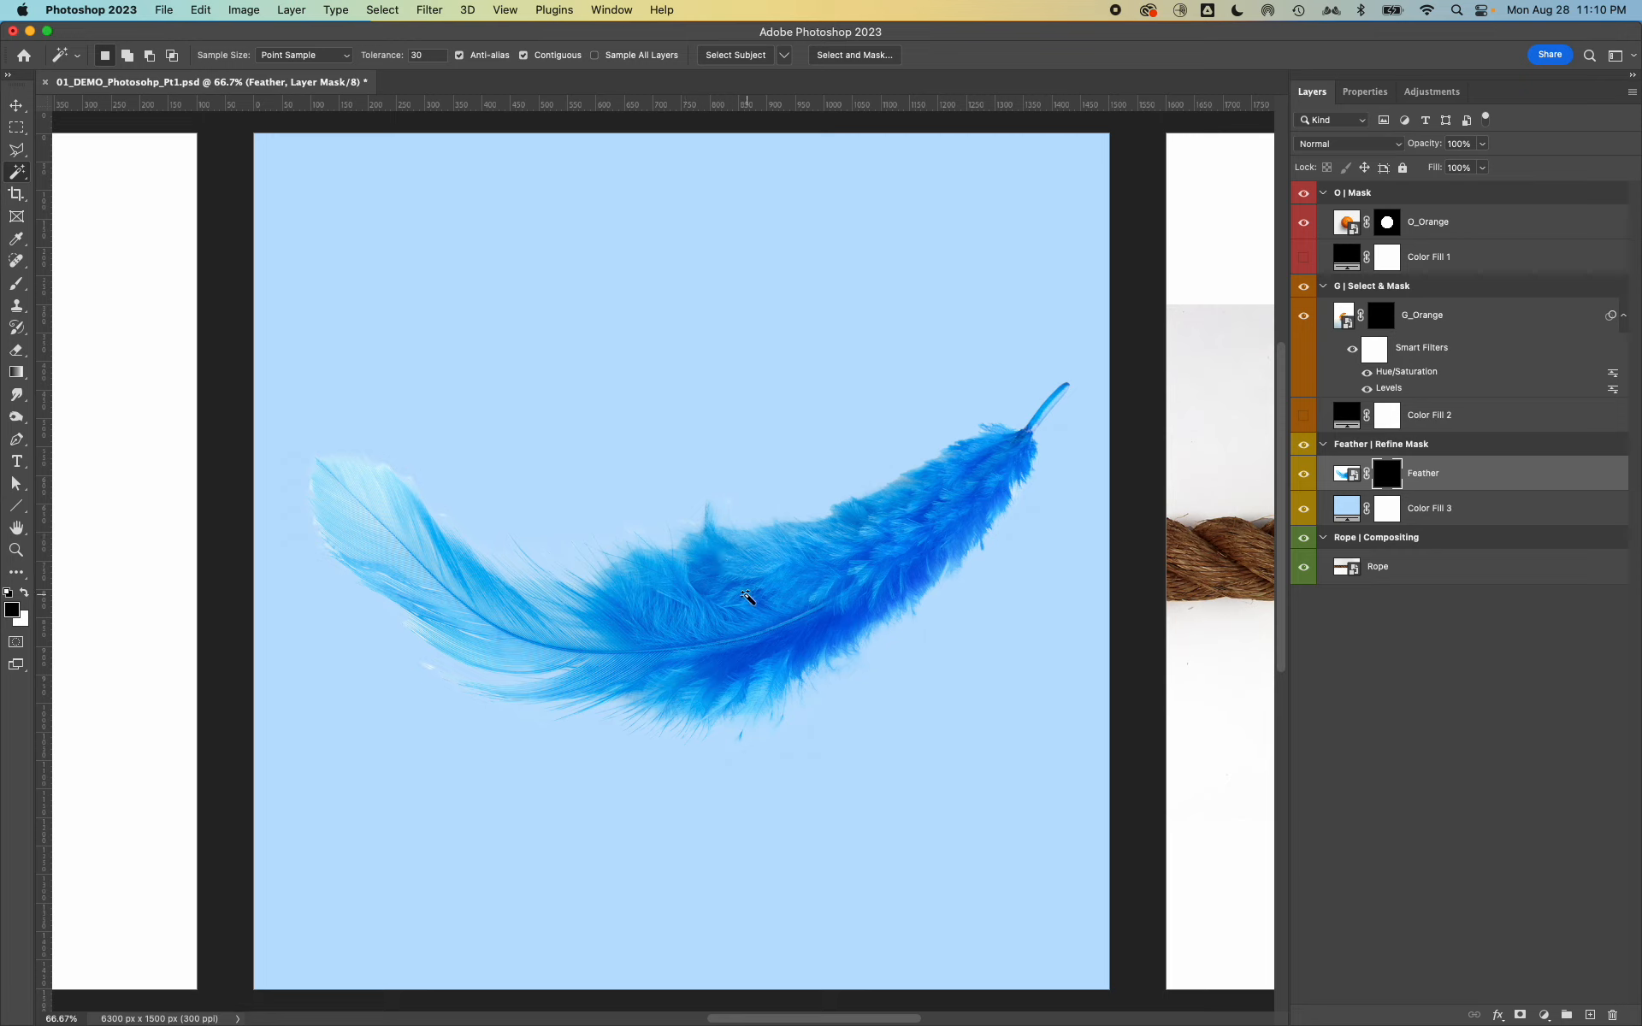
Step: Change the Color Fill 3 background behind the feather to near-black #090a0b
{"action": "double_click", "coordinate": [1353, 509]}
{"action": "left_click", "coordinate": [633, 554]}
{"action": "left_click", "coordinate": [567, 592]}
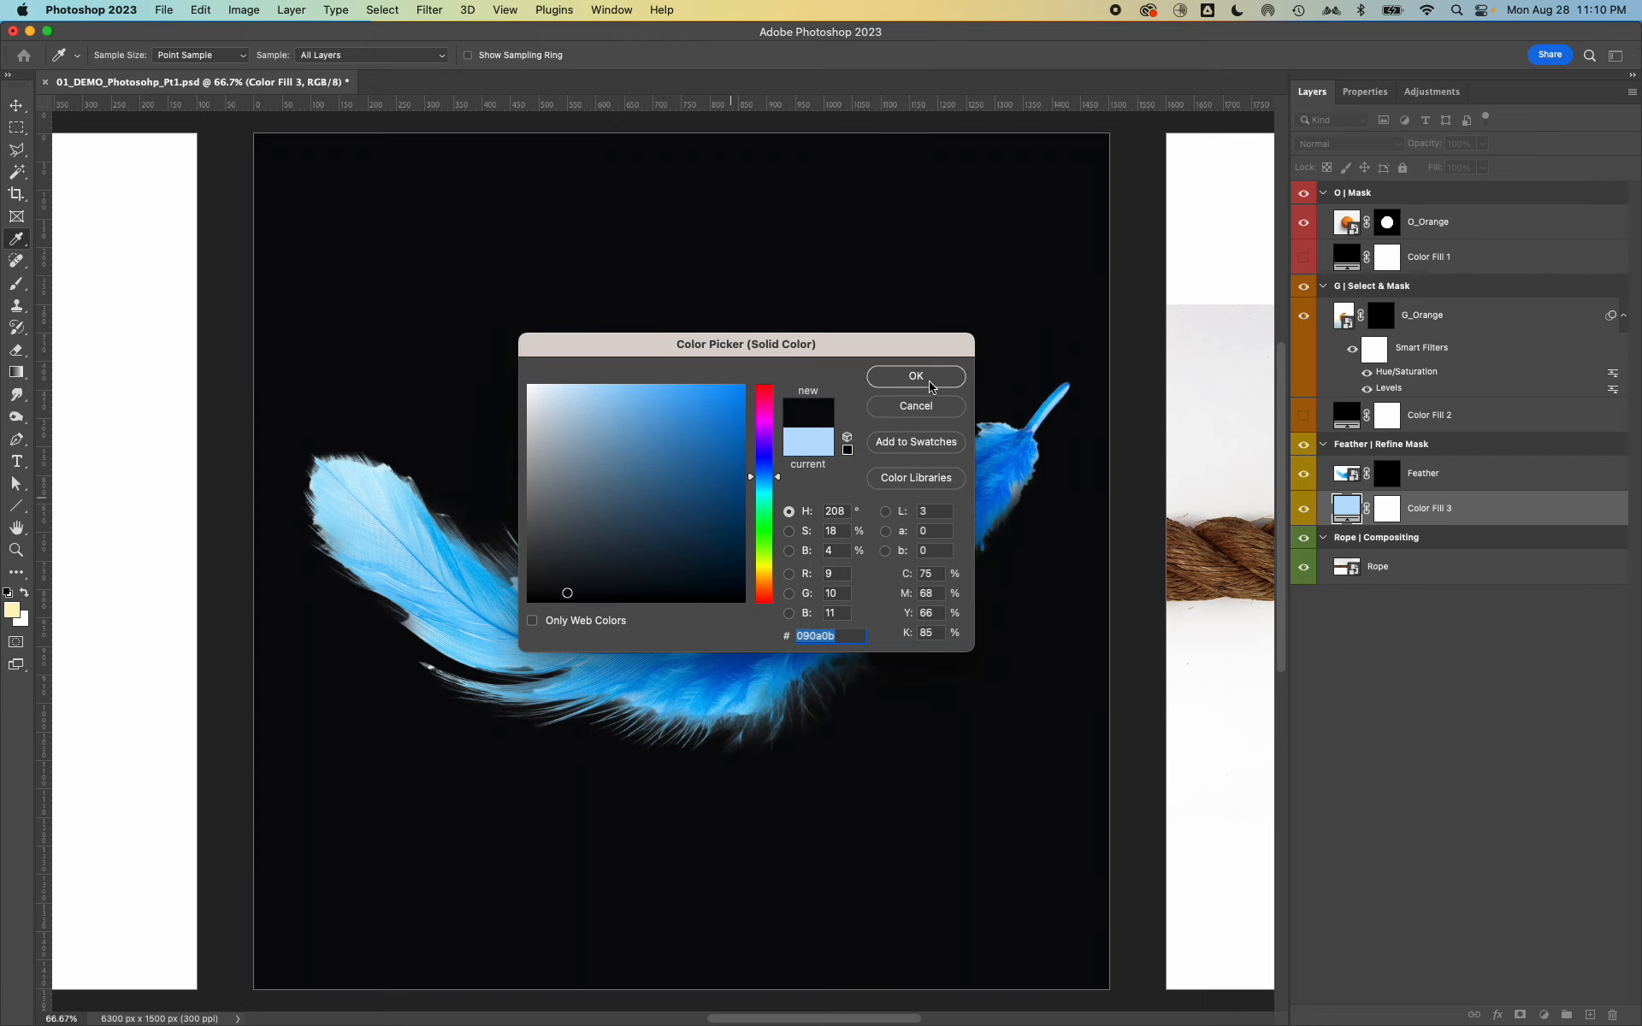
{"action": "left_click", "coordinate": [931, 386]}
{"action": "key", "text": "w"}
{"action": "scroll", "coordinate": [905, 504], "scroll_direction": "left", "scroll_amount": 3}
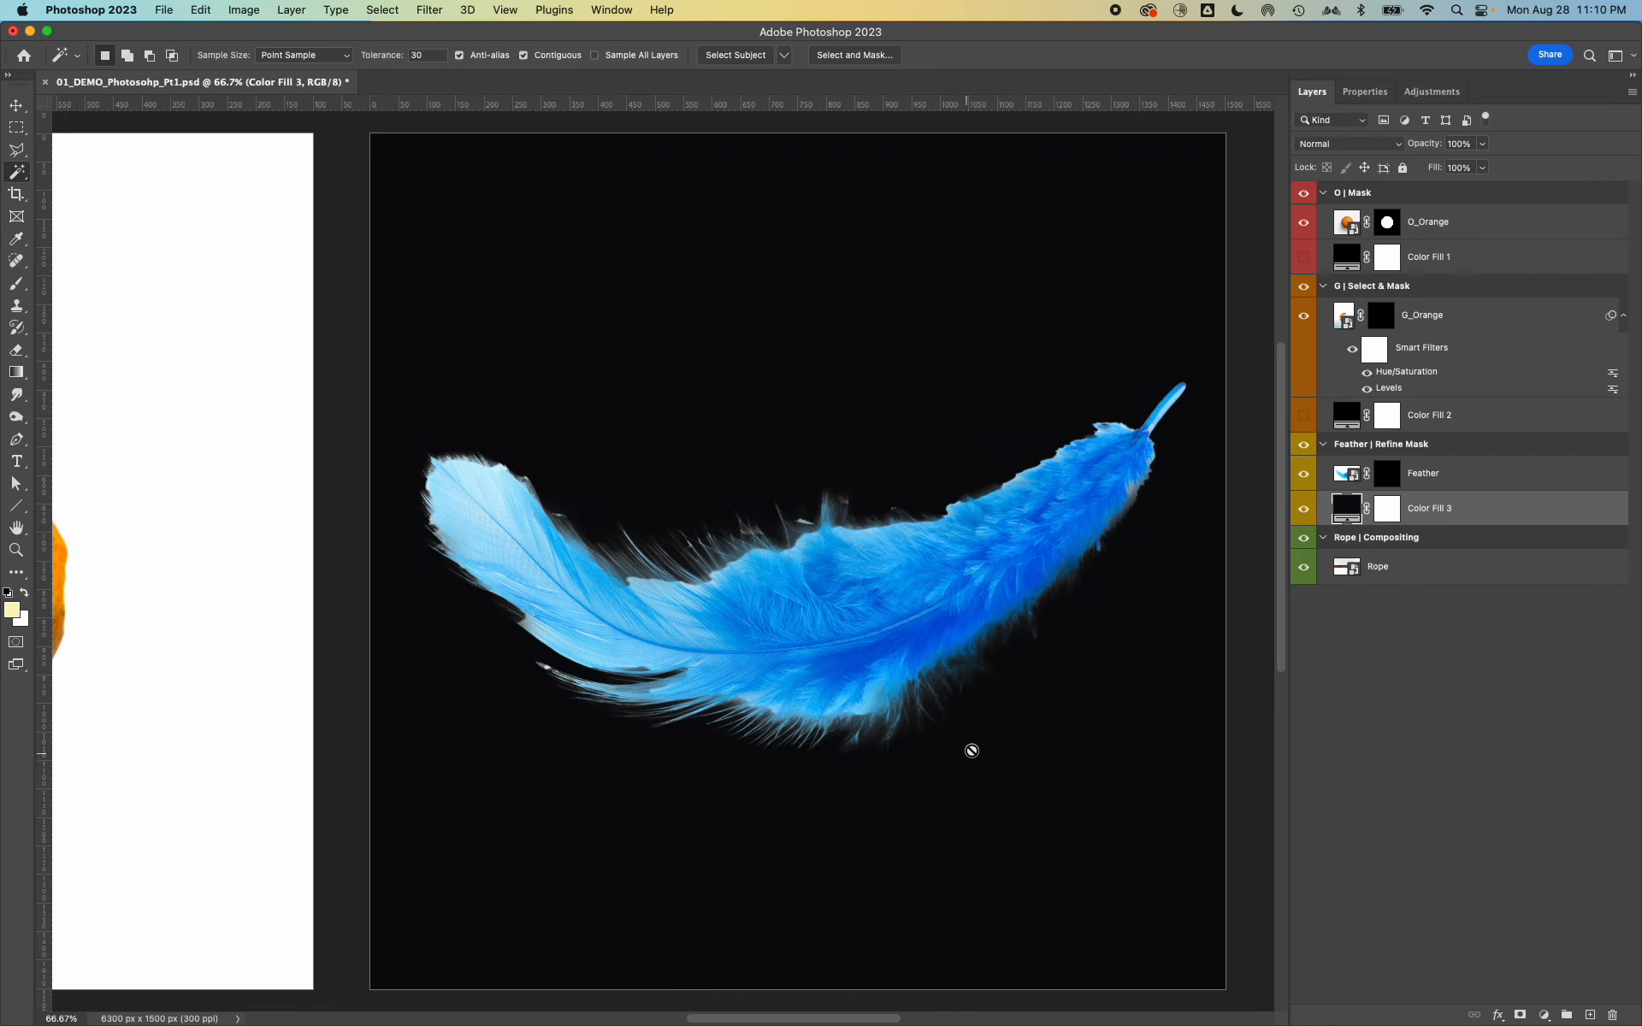
Step: Target the Feather layer's mask and activate the Brush tool
{"action": "left_click", "coordinate": [1388, 467]}
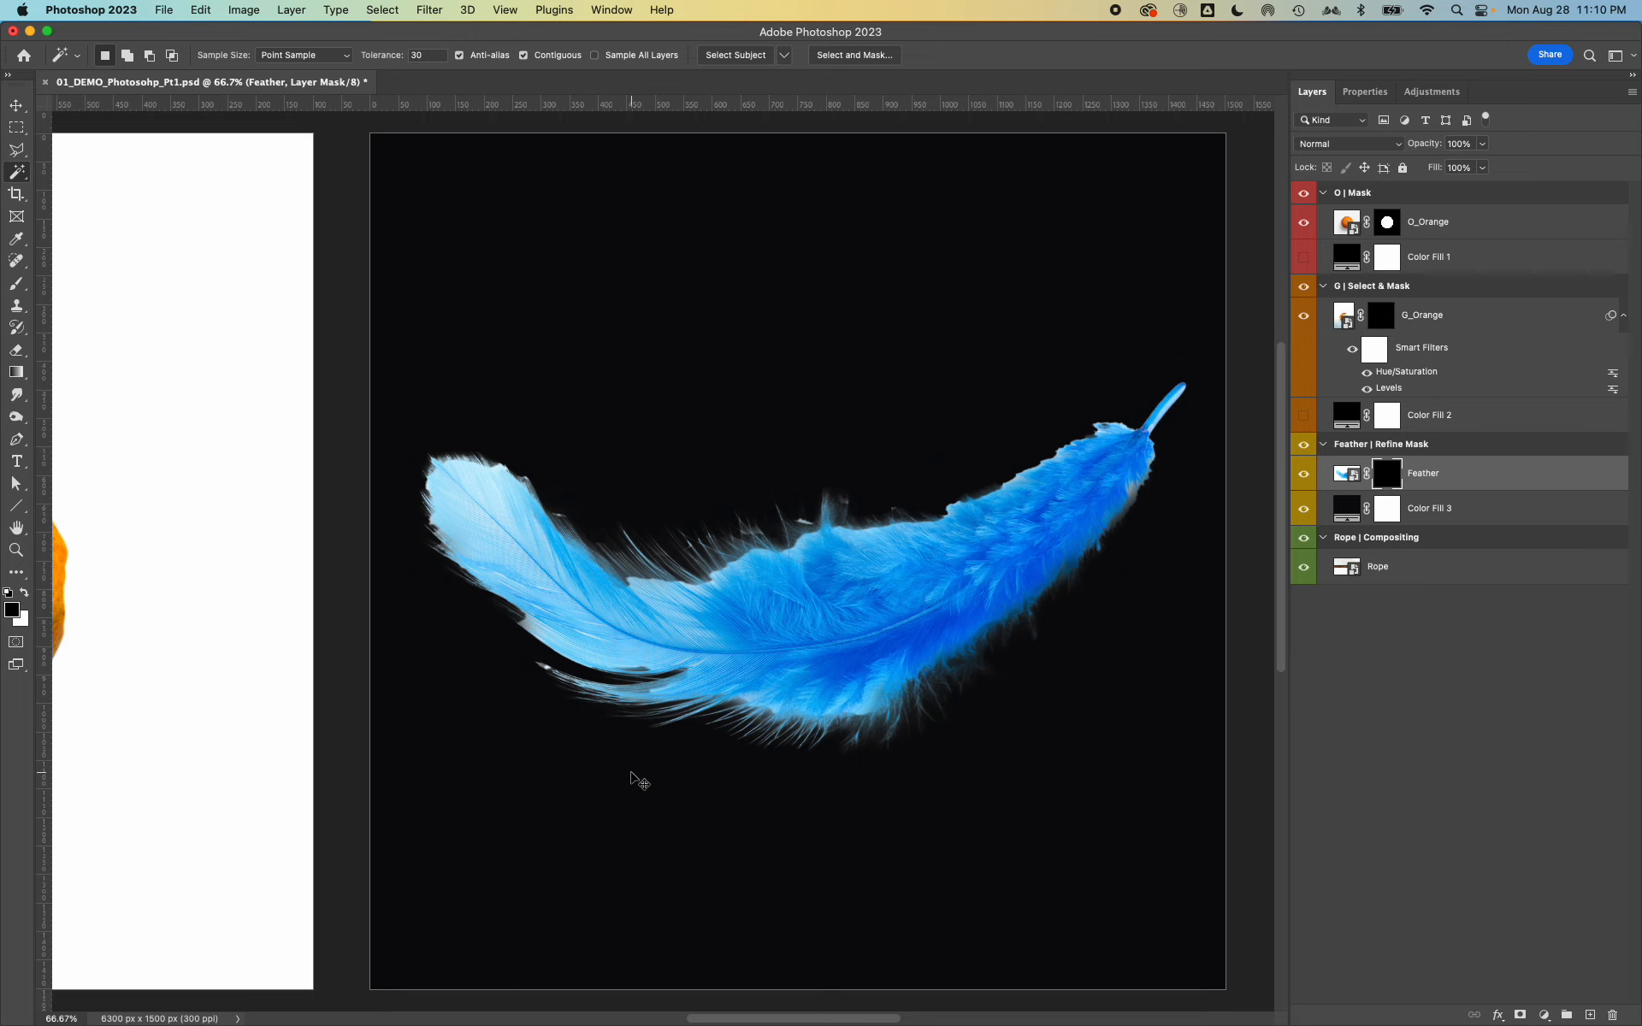
{"action": "scroll", "coordinate": [631, 773], "scroll_direction": "up", "scroll_amount": 1}
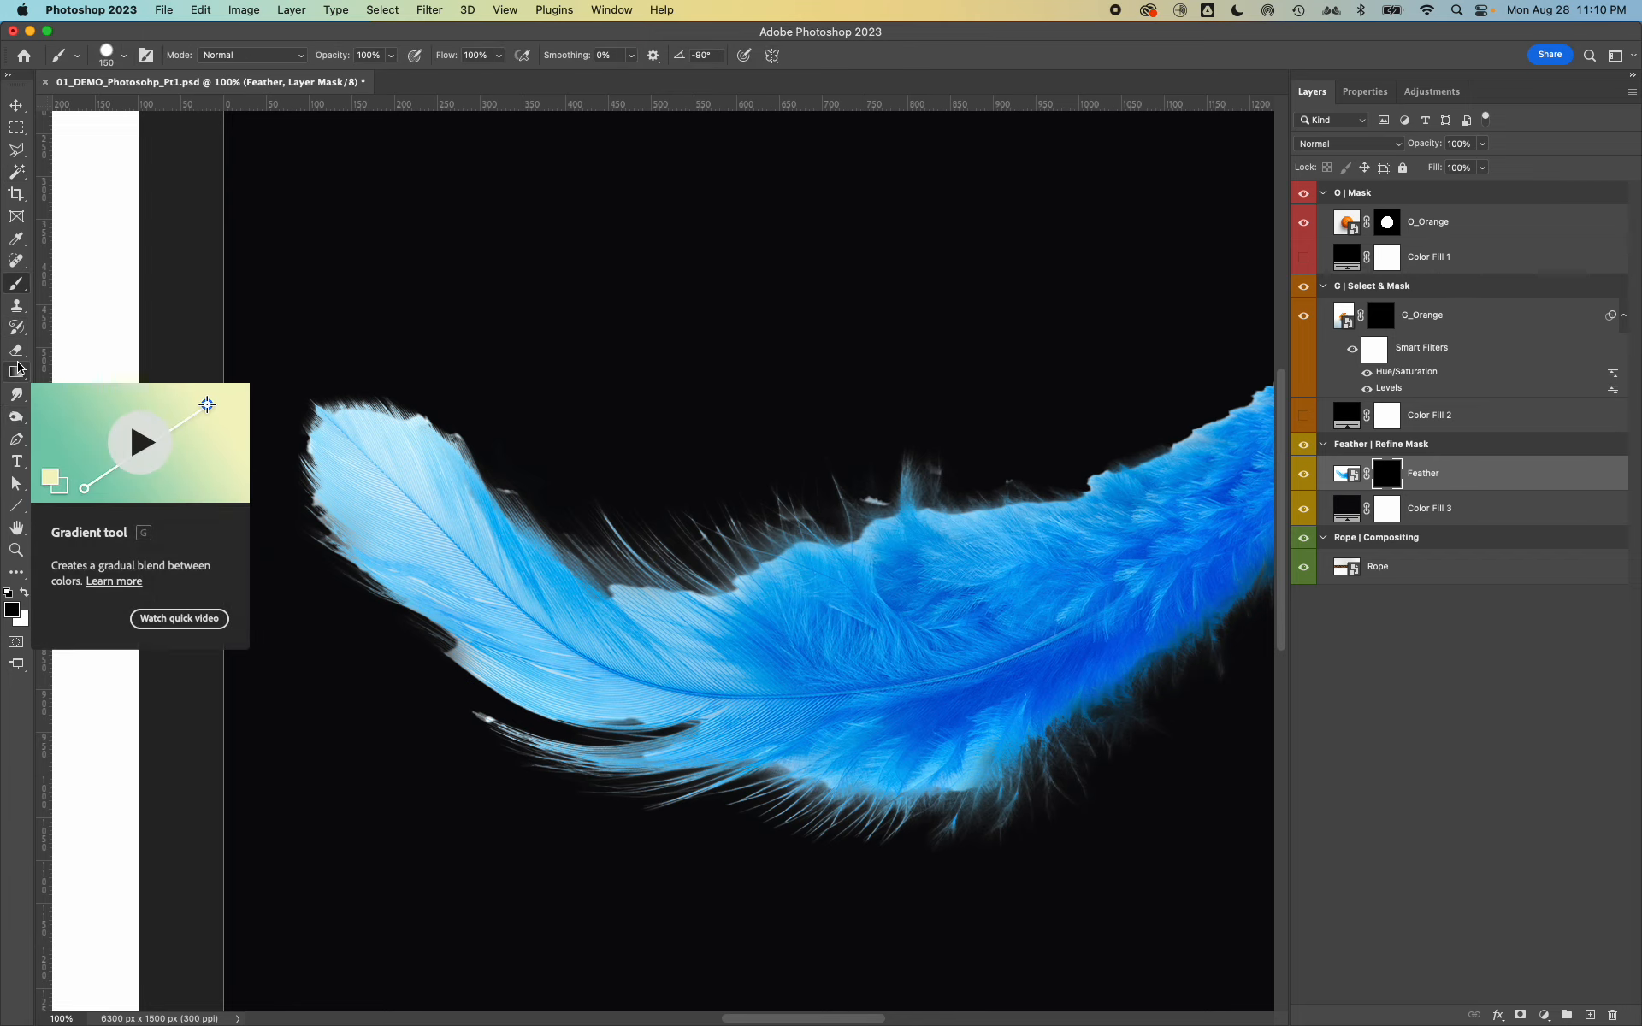
{"action": "left_click", "coordinate": [16, 282]}
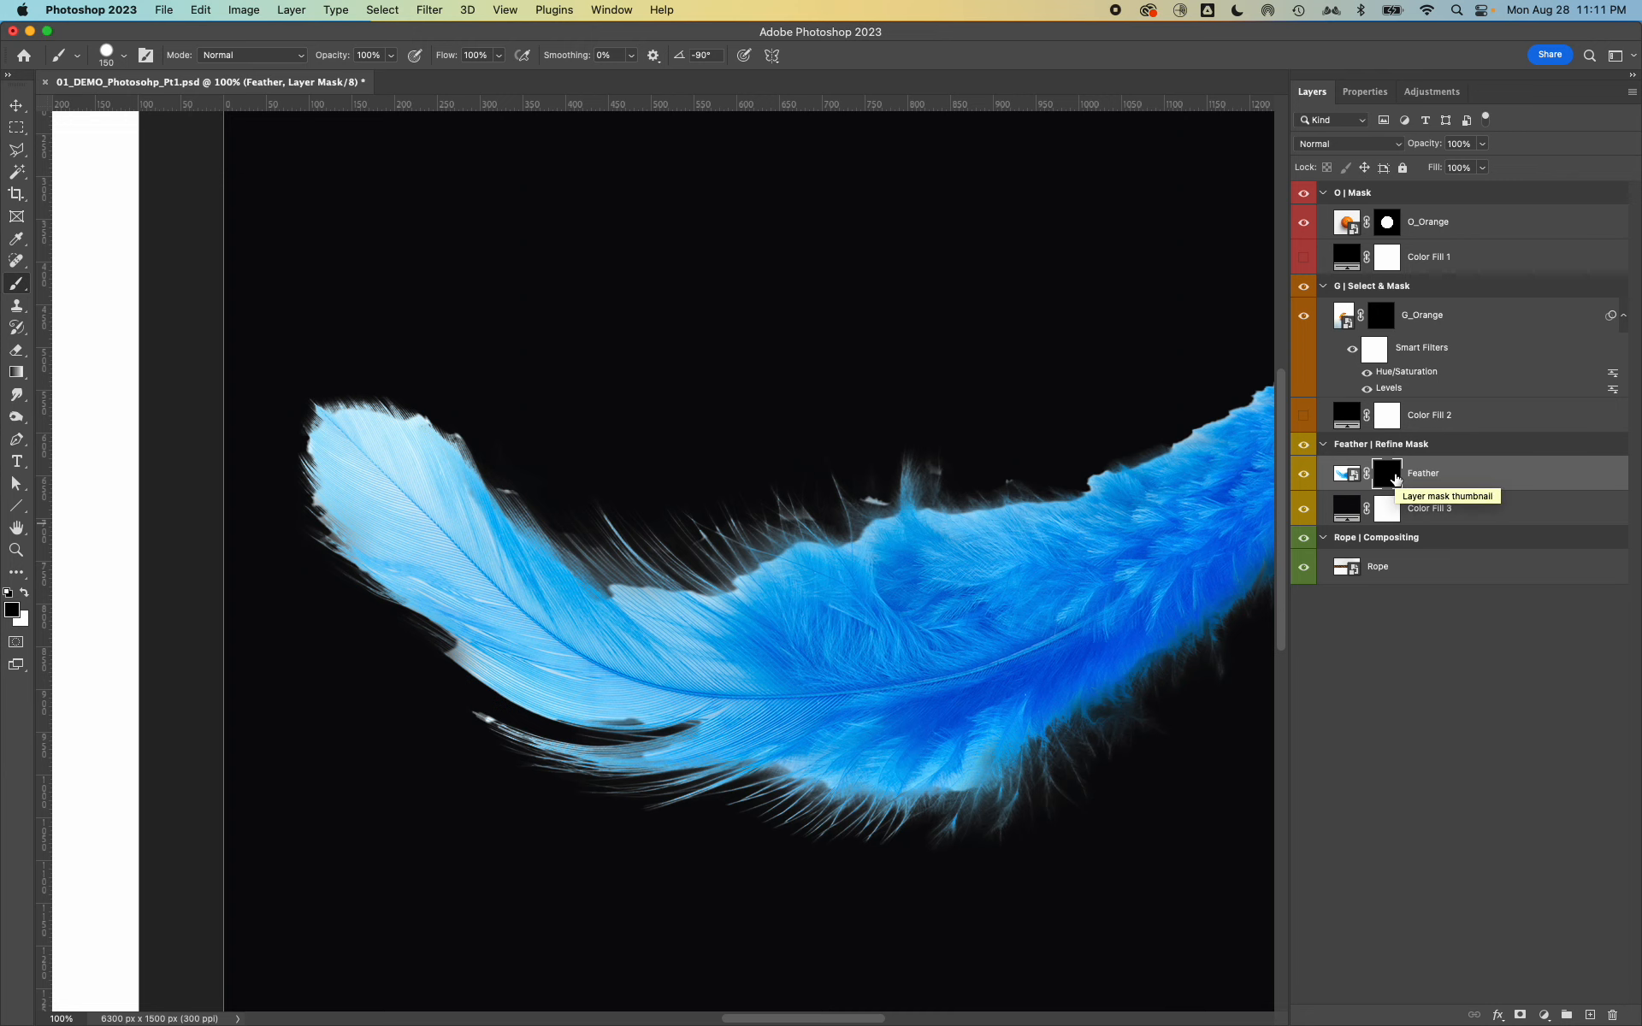
Step: Check the Feather mask's coverage by switching its red overlay on and off
{"action": "key", "text": "backslash"}
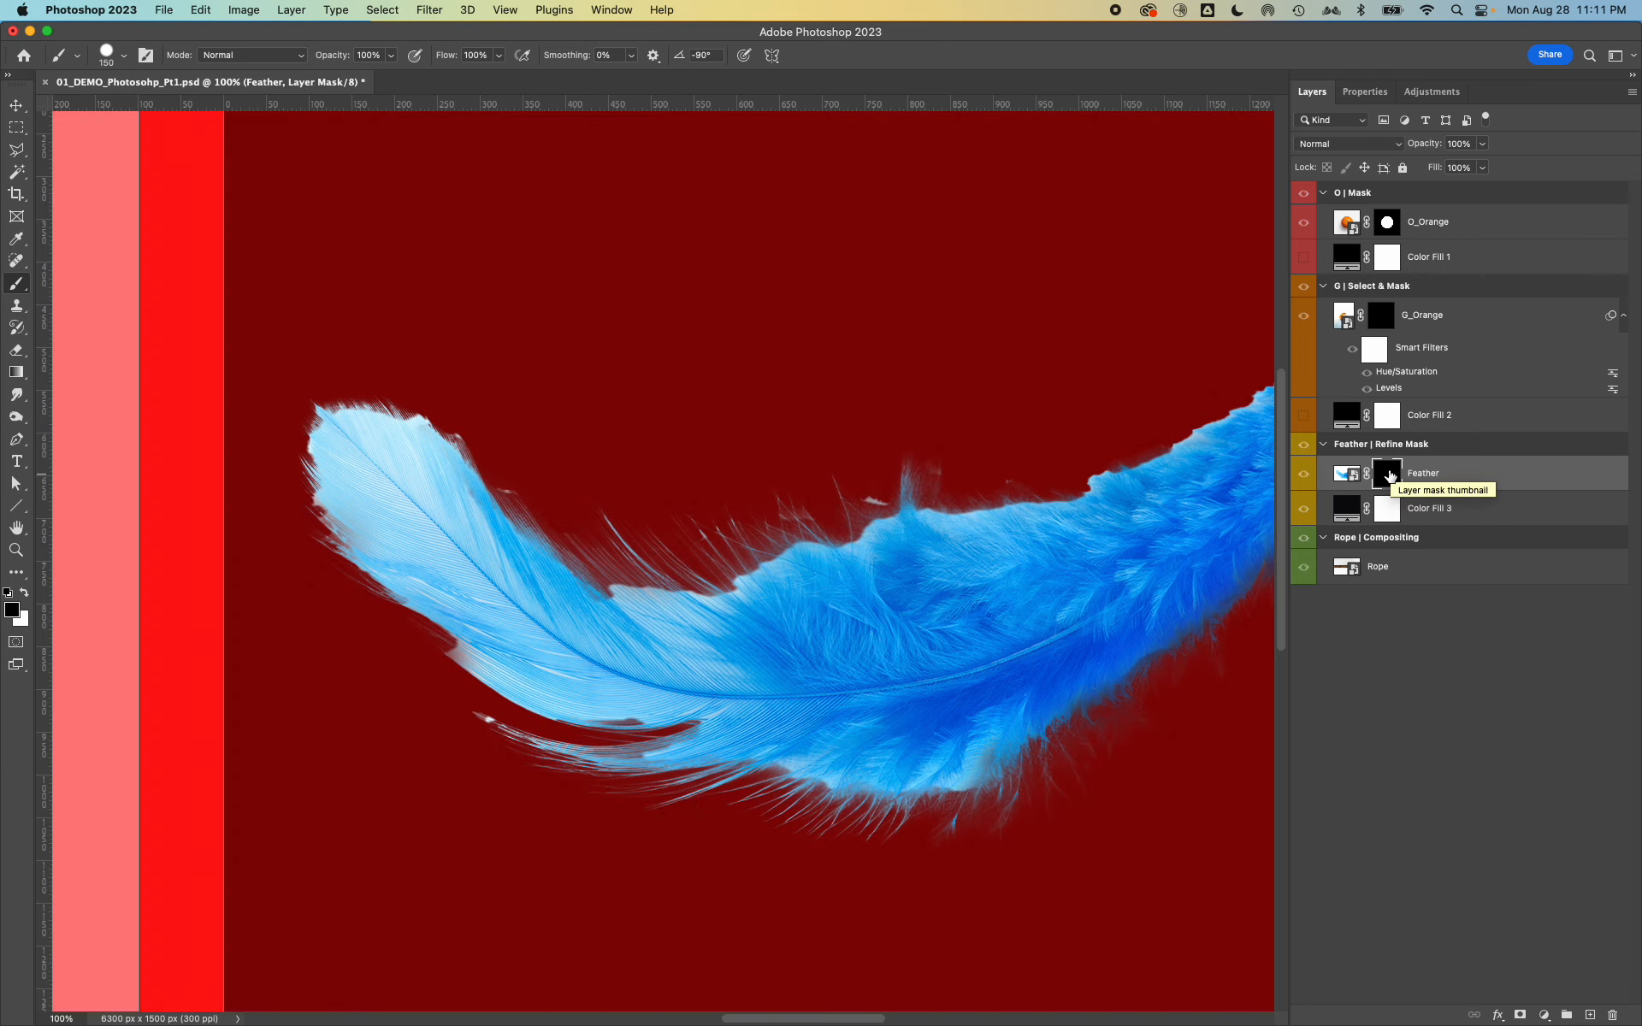
{"action": "key", "text": "backslash"}
{"action": "key", "text": "backslash"}
{"action": "key", "text": "backslash"}
{"action": "key", "text": "backslash"}
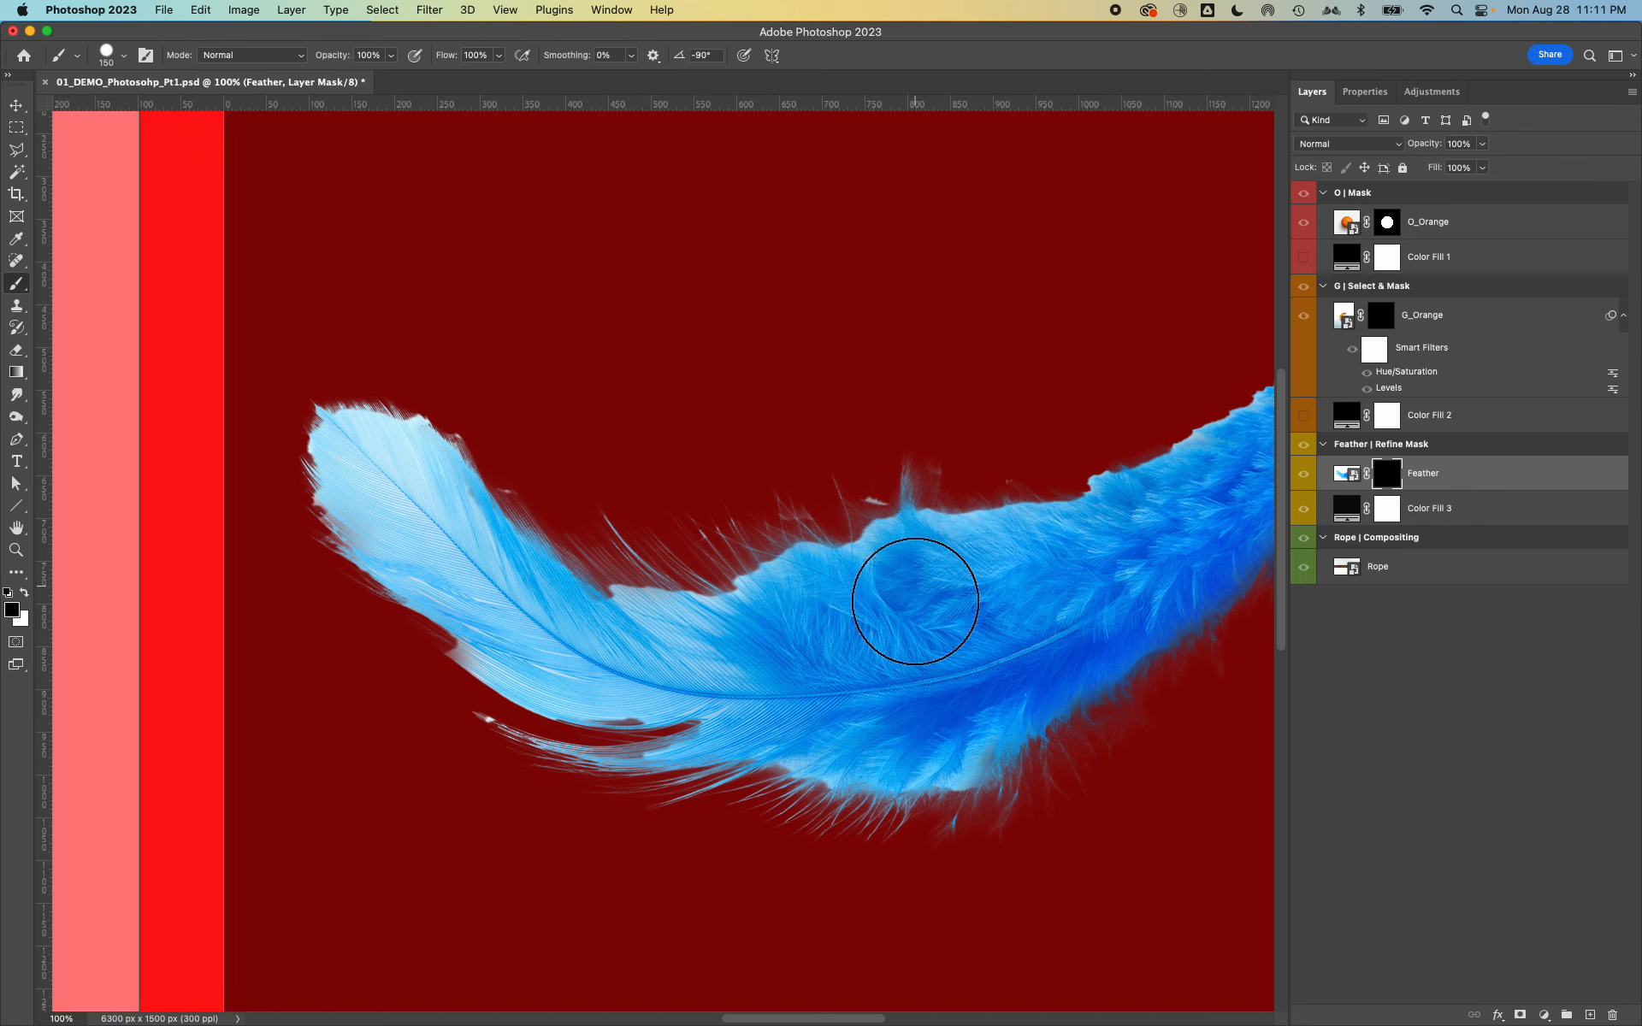
{"action": "key", "text": "backslash"}
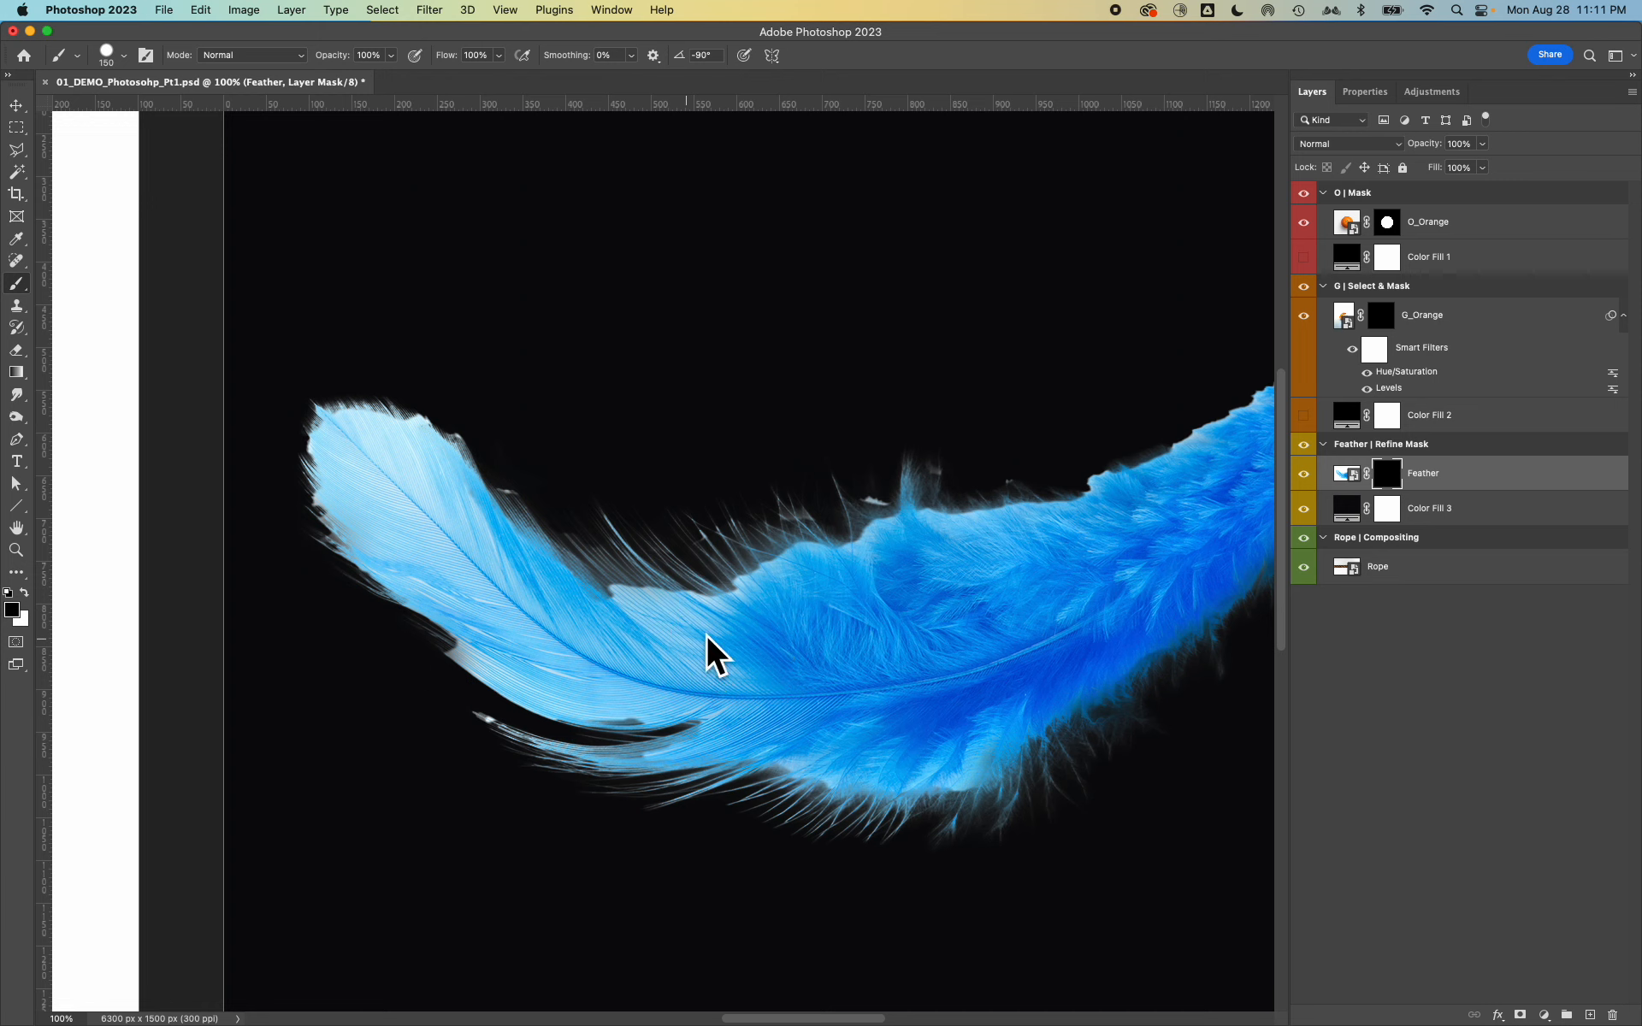
Step: Set up a soft 87 px brush, test a black dab on the Feather mask, and undo the dab
{"action": "left_click", "coordinate": [121, 53]}
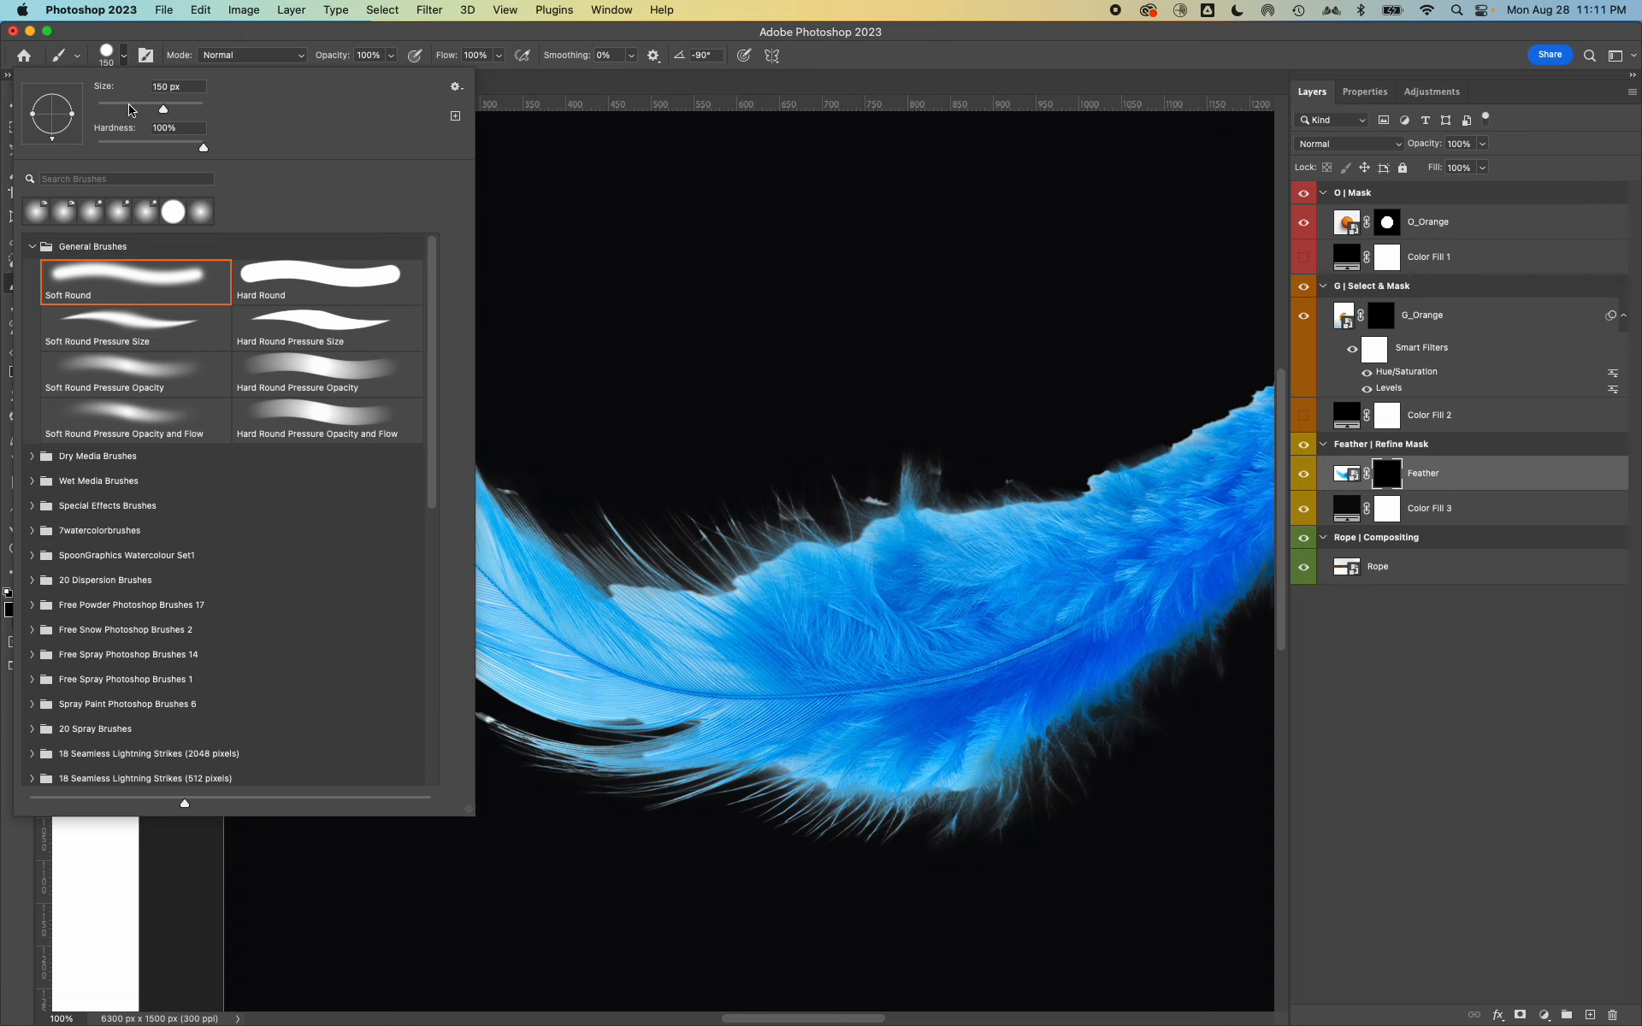
{"action": "left_click_drag", "start_coordinate": [128, 109], "coordinate": [109, 109]}
{"action": "left_click", "coordinate": [745, 650]}
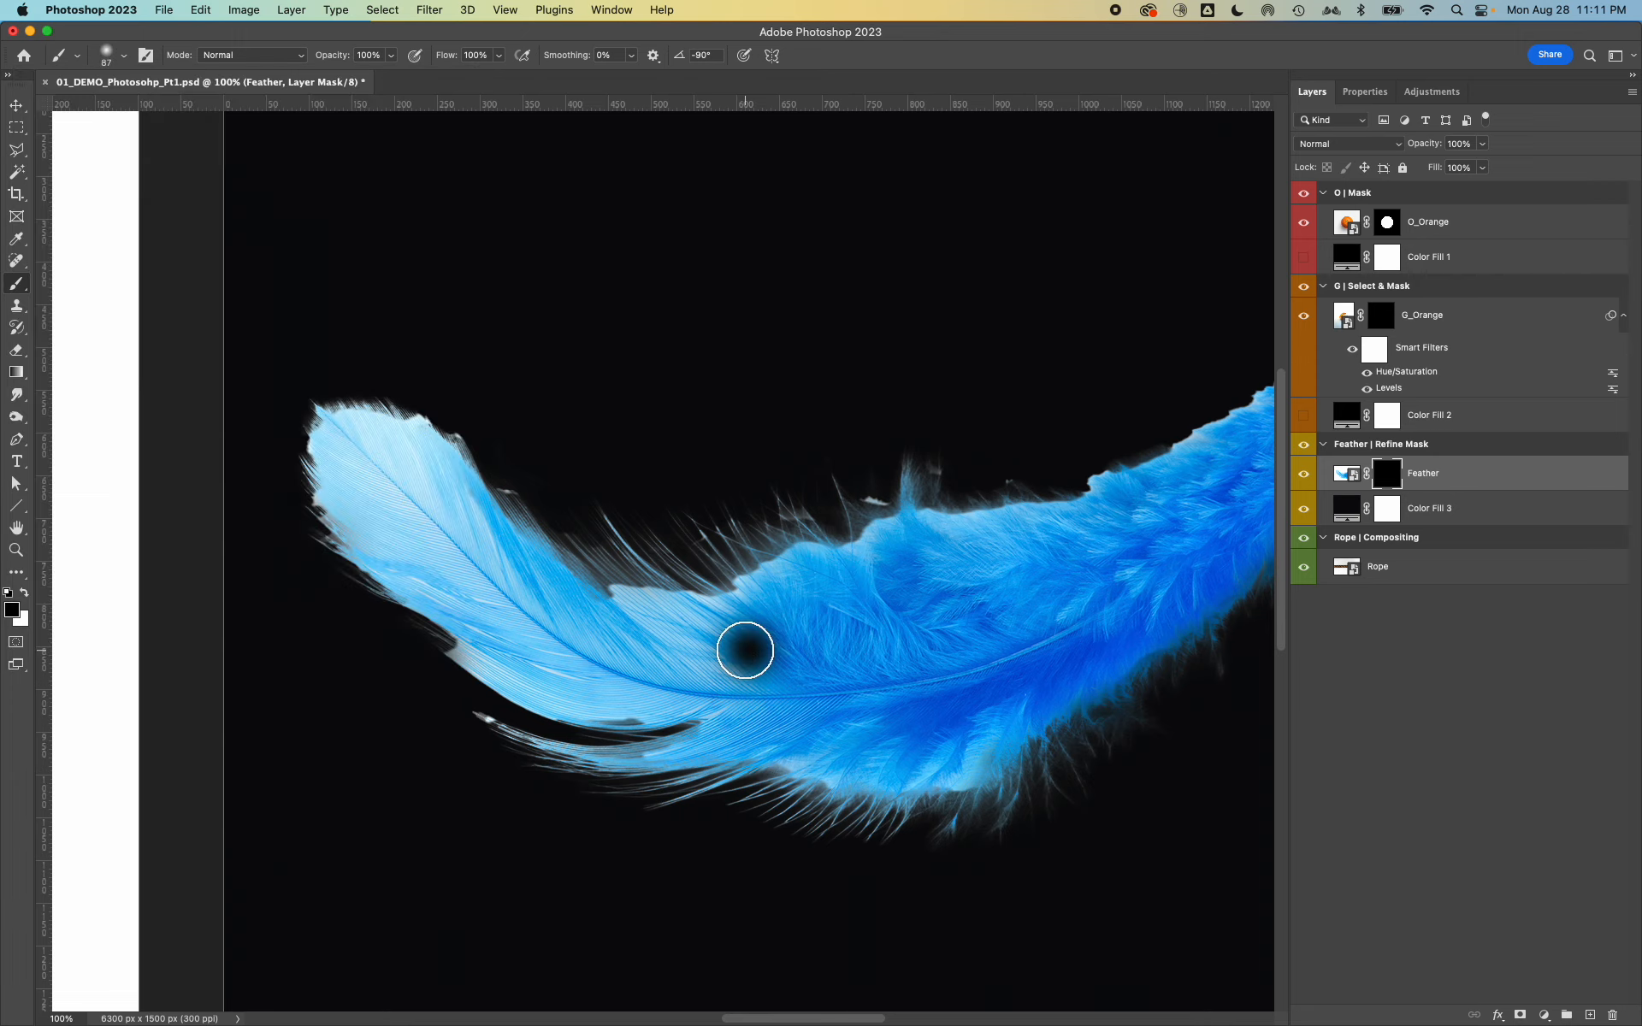
{"action": "key", "text": "super+z"}
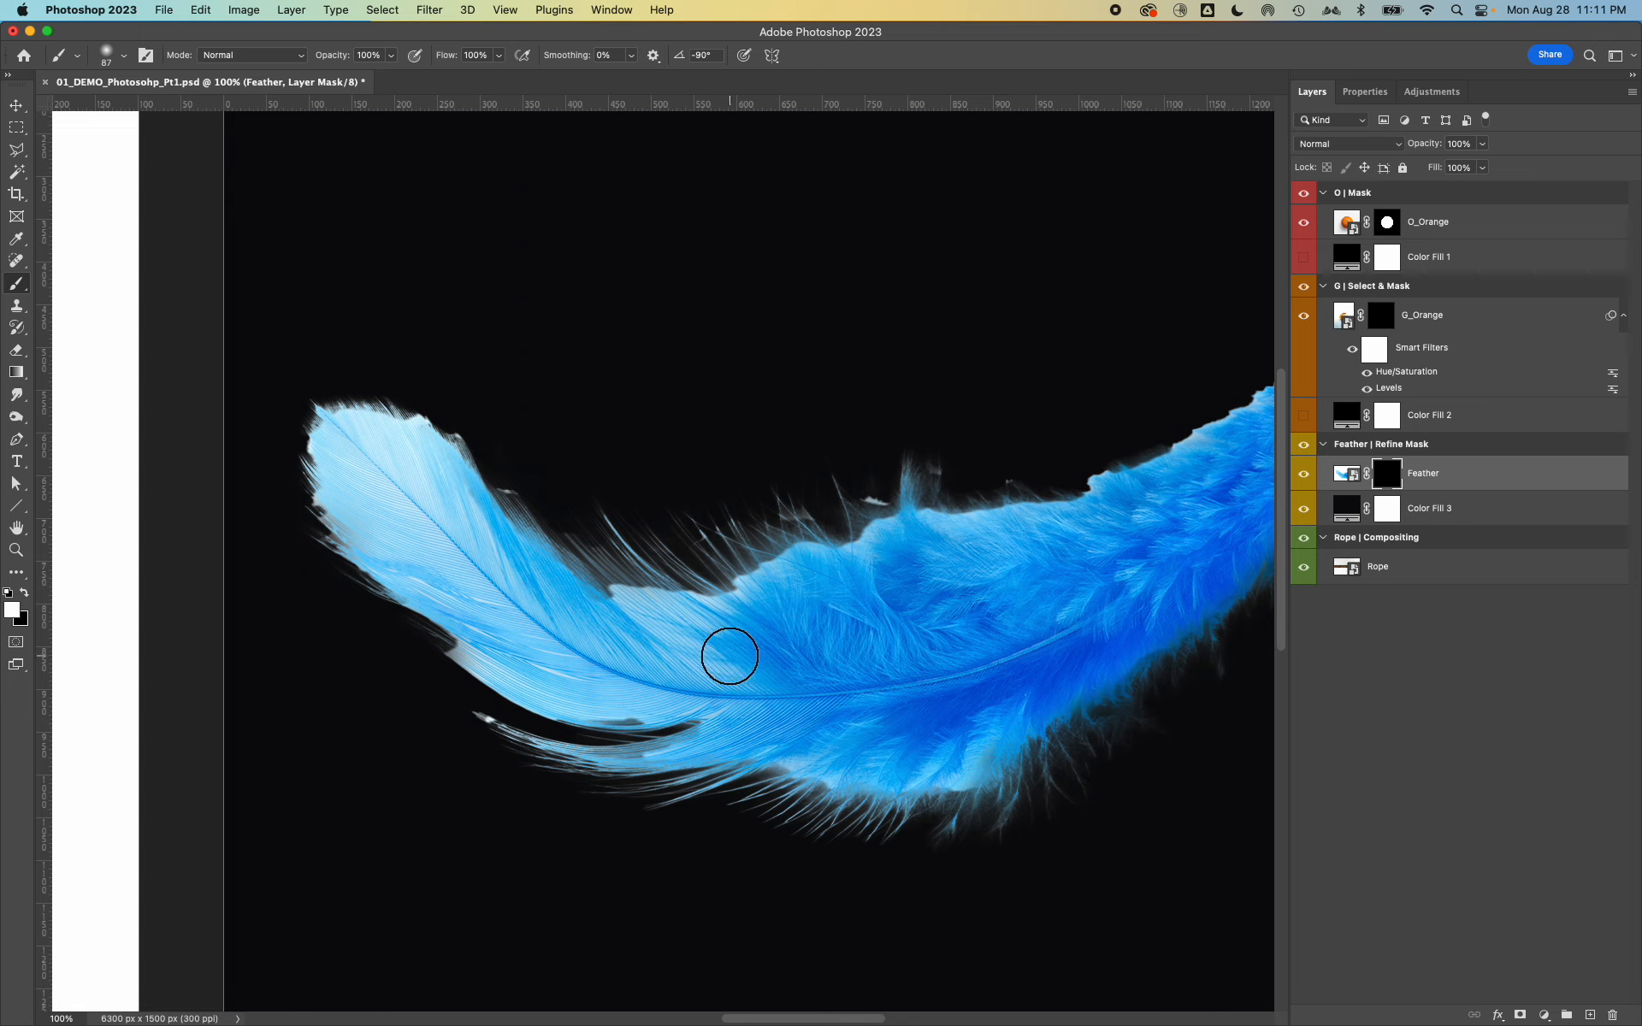
Step: Paint white on the Feather mask with a soft 125 px brush along the feather's thin upper edge near the middle
{"action": "key", "text": "bracketright"}
{"action": "key", "text": "bracketright"}
{"action": "key", "text": "bracketright"}
{"action": "key", "text": "bracketright"}
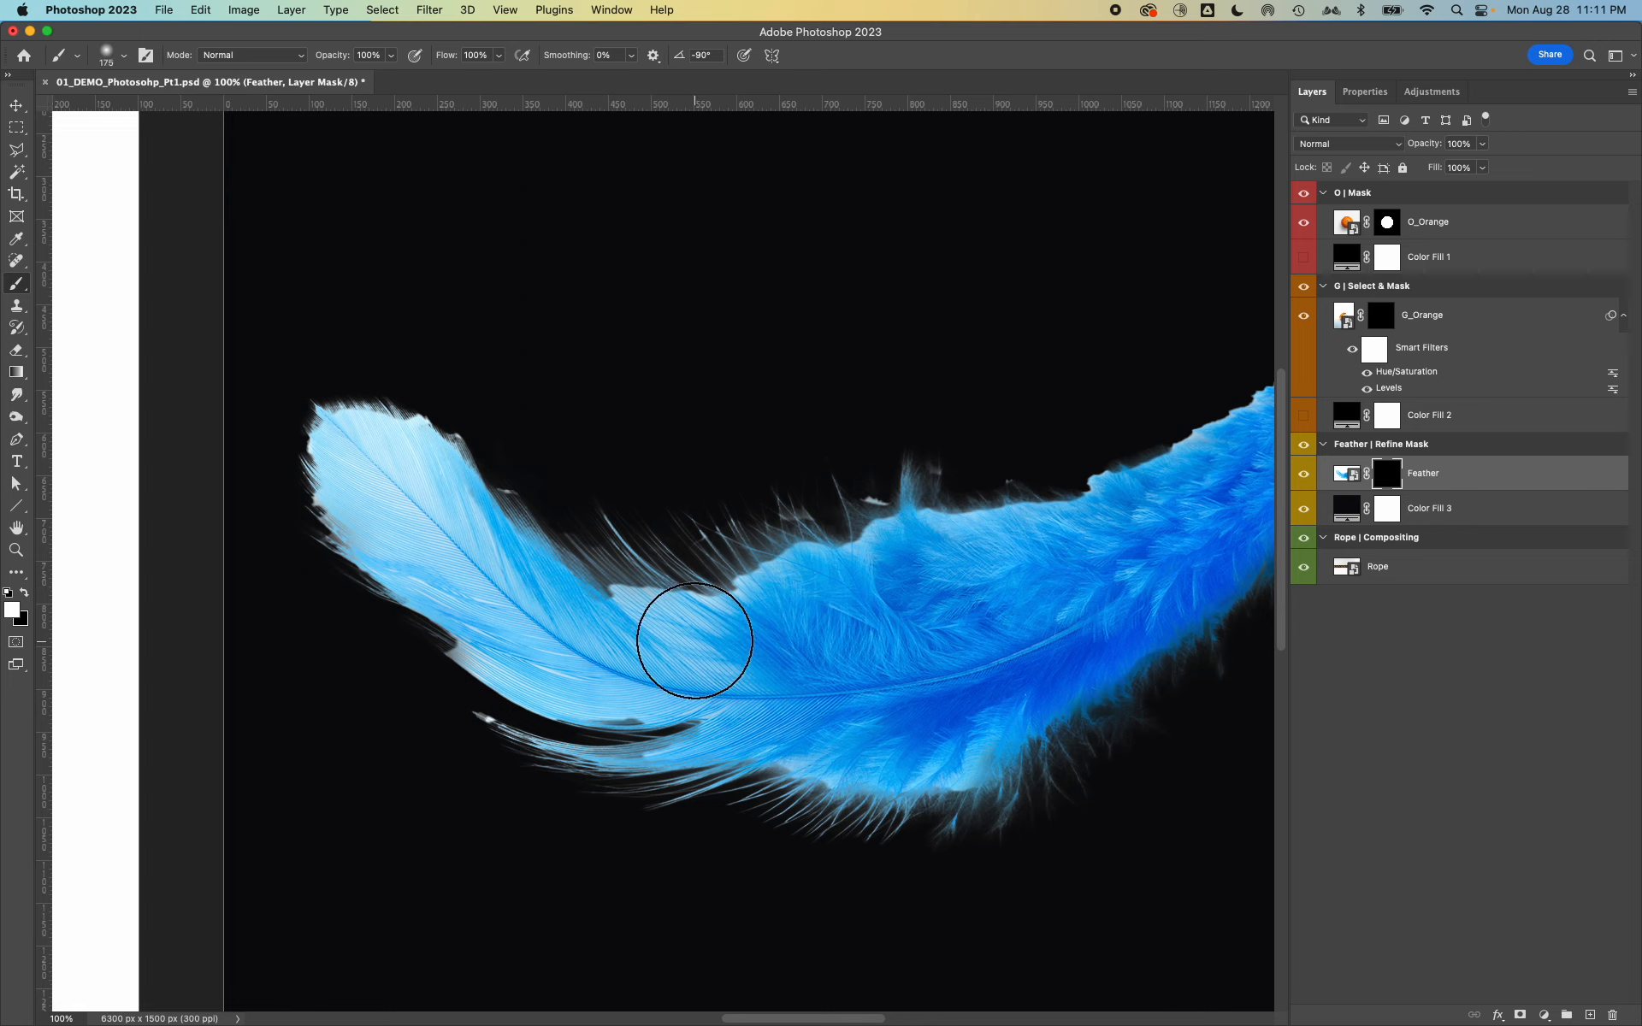
{"action": "key", "text": "bracketleft"}
{"action": "key", "text": "bracketleft"}
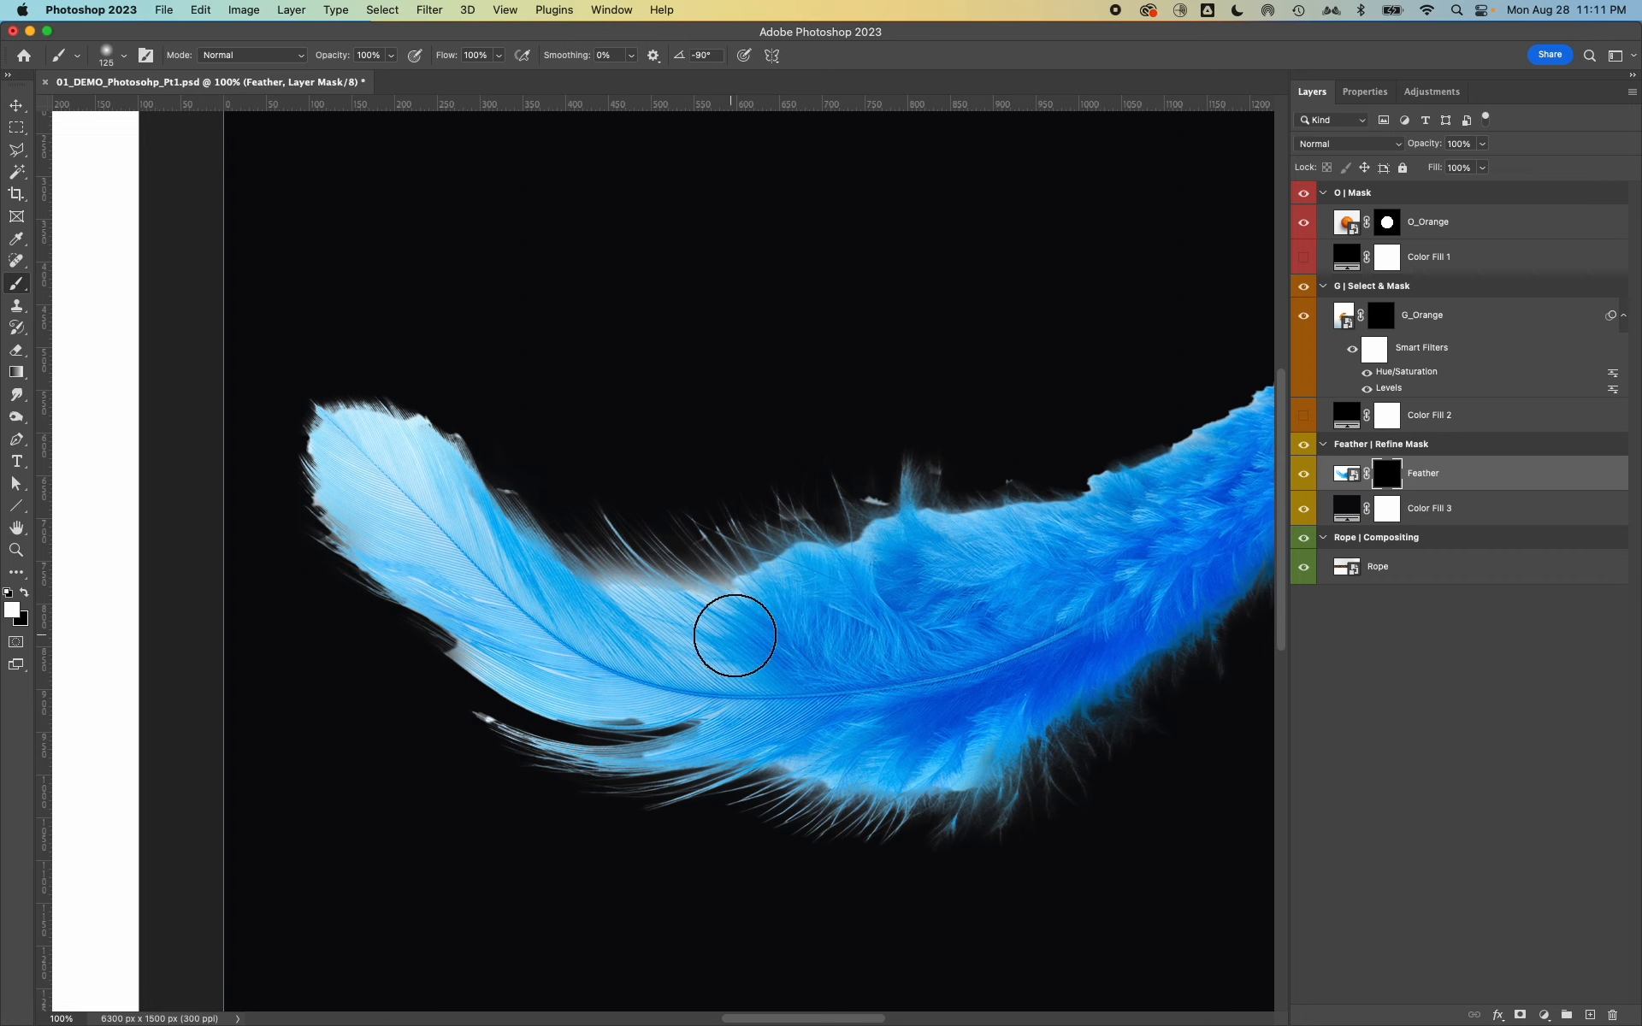
Step: Paint white on the Feather mask with a soft 80 px brush around the split in the feather's lower edge
{"action": "key", "text": "bracketleft"}
{"action": "key", "text": "bracketleft"}
{"action": "key", "text": "bracketleft"}
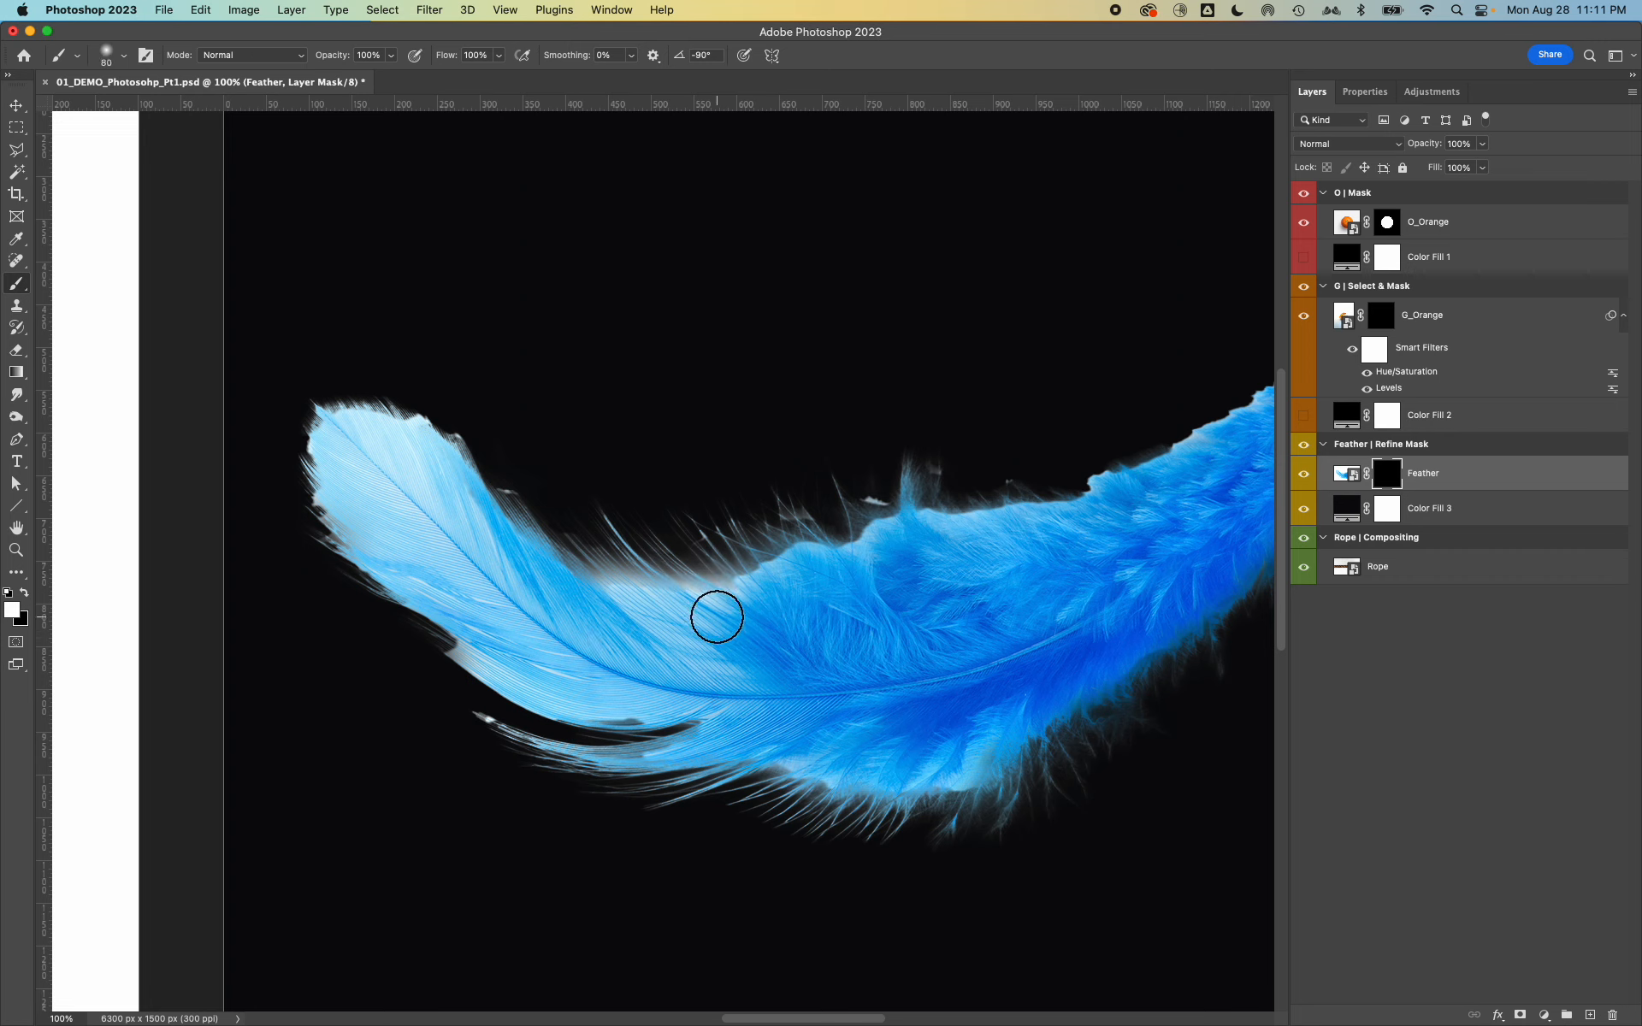
{"action": "mouse_move", "coordinate": [600, 690]}
{"action": "left_mouse_down"}
{"action": "mouse_move", "coordinate": [664, 695]}
{"action": "mouse_move", "coordinate": [630, 702]}
{"action": "mouse_move", "coordinate": [645, 731]}
{"action": "mouse_move", "coordinate": [716, 716]}
{"action": "mouse_move", "coordinate": [681, 758]}
{"action": "left_mouse_up"}
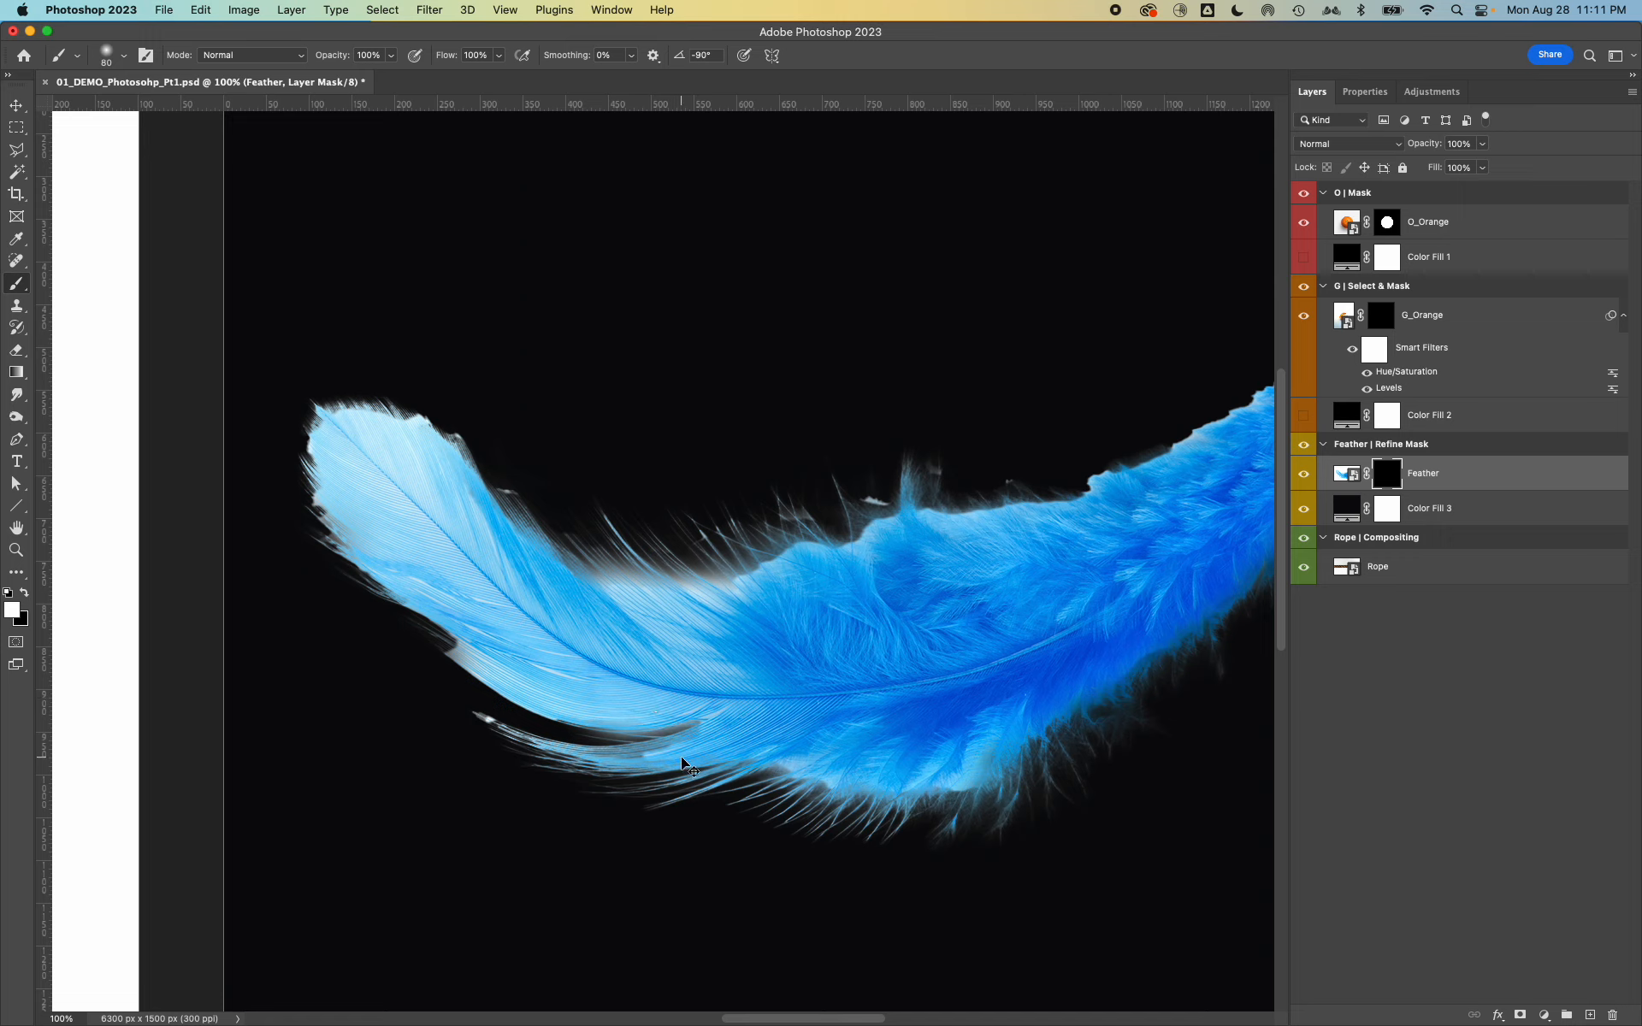
Step: Paint black on the Feather mask with a 35 px brush over the pale tip of the separated lower barbs
{"action": "key", "text": "bracketleft"}
{"action": "key", "text": "bracketleft"}
{"action": "key", "text": "bracketleft"}
{"action": "key", "text": "bracketleft"}
{"action": "key", "text": "x"}
{"action": "mouse_move", "coordinate": [497, 716]}
{"action": "left_mouse_down"}
{"action": "mouse_move", "coordinate": [470, 707]}
{"action": "mouse_move", "coordinate": [532, 725]}
{"action": "left_mouse_up"}
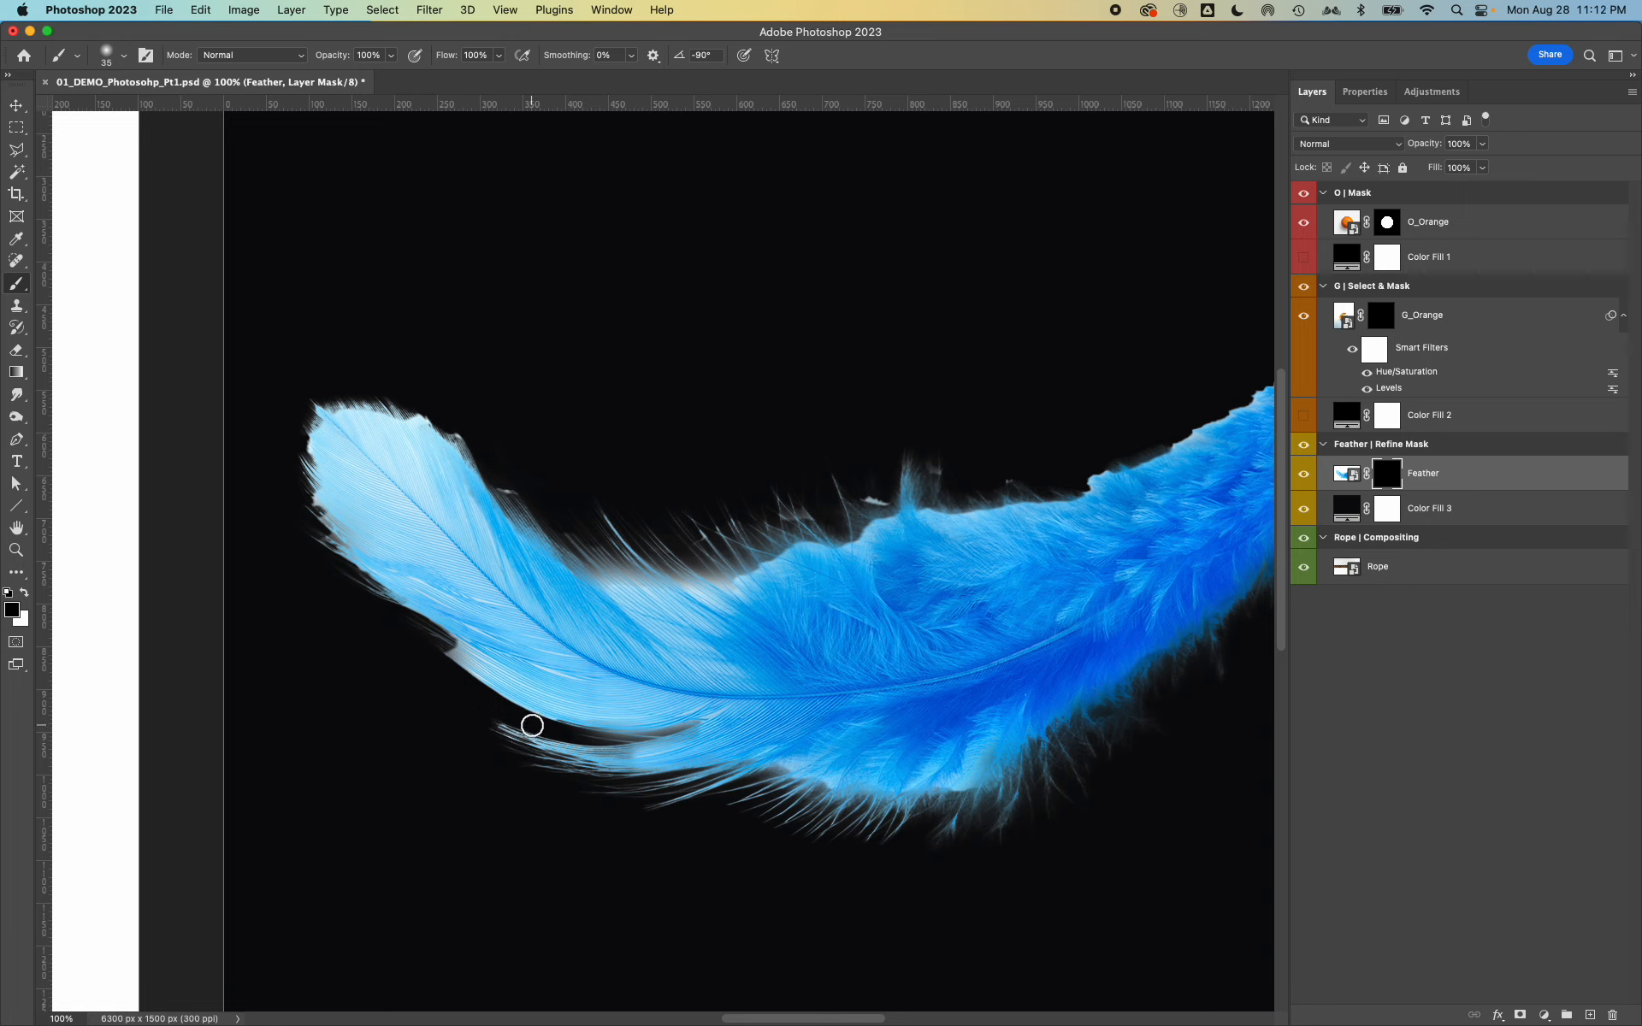
Step: Paint white on the Feather mask with a 70 px brush along the lower edge of the feather's light-blue end
{"action": "key", "text": "x"}
{"action": "key", "text": "bracketright"}
{"action": "key", "text": "bracketright"}
{"action": "key", "text": "bracketright"}
{"action": "left_click", "coordinate": [459, 630]}
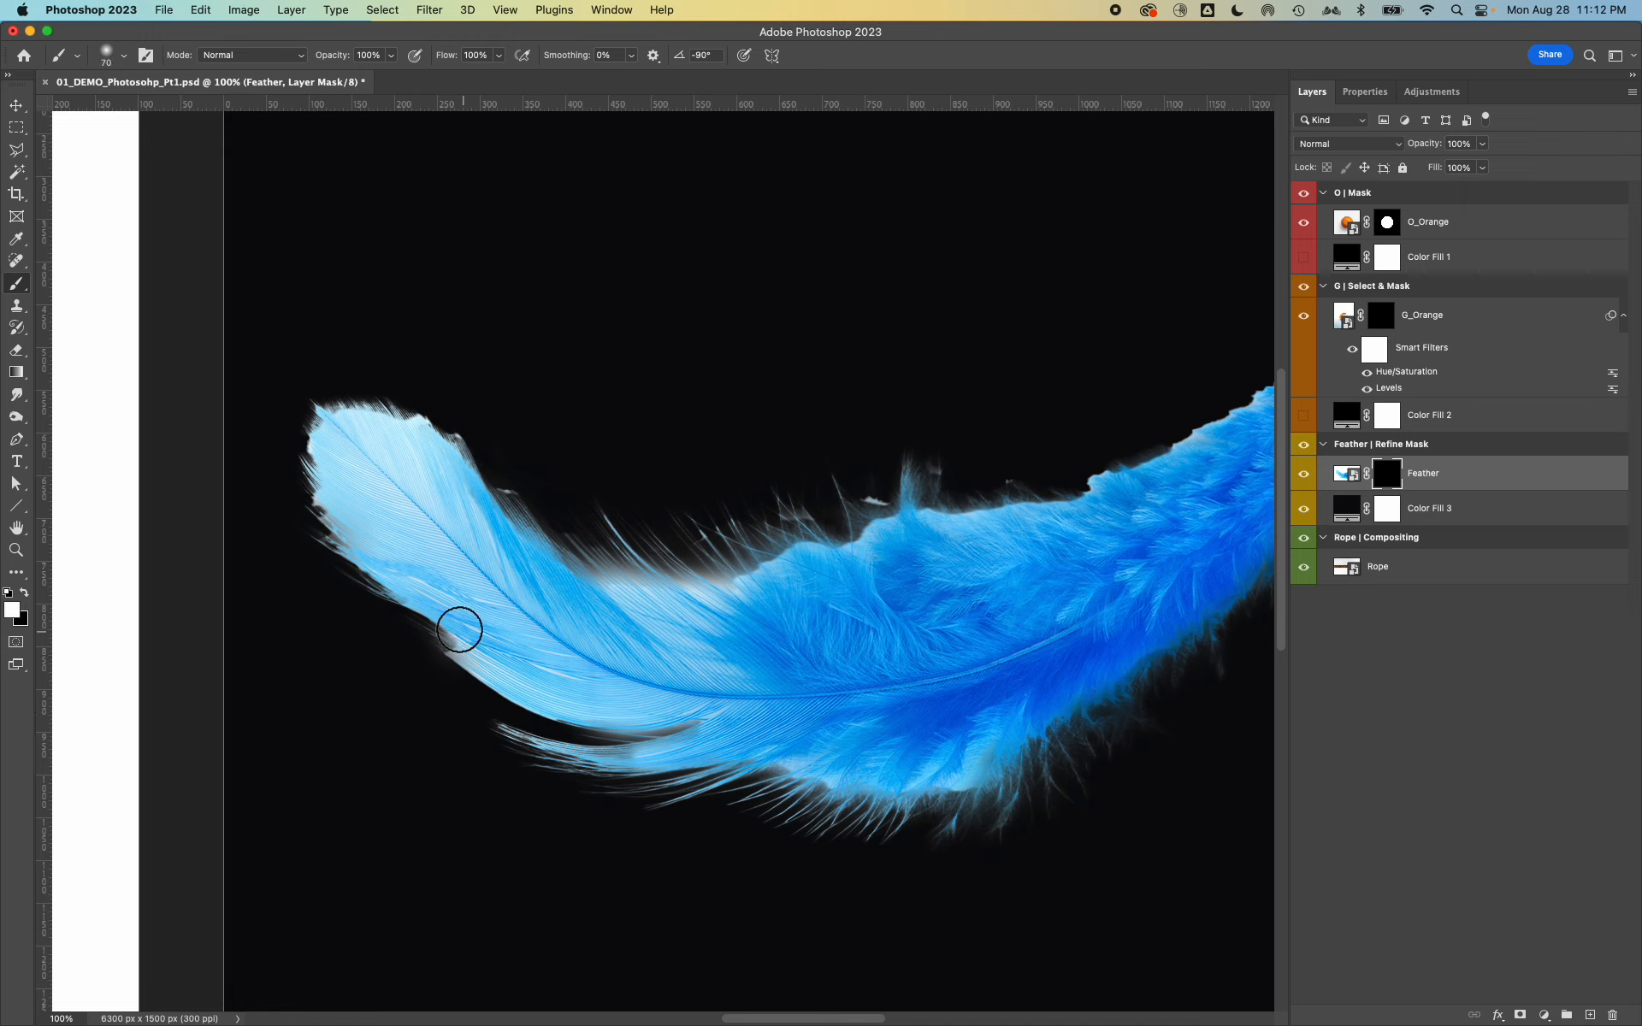
{"action": "mouse_move", "coordinate": [459, 629]}
{"action": "left_mouse_down"}
{"action": "mouse_move", "coordinate": [497, 680]}
{"action": "mouse_move", "coordinate": [458, 667]}
{"action": "mouse_move", "coordinate": [419, 590]}
{"action": "left_mouse_up"}
Step: Paint black on the Feather mask with a 45 px brush over the pale fringe on the lower edge near the quill
{"action": "scroll", "coordinate": [587, 644], "scroll_direction": "right", "scroll_amount": 8}
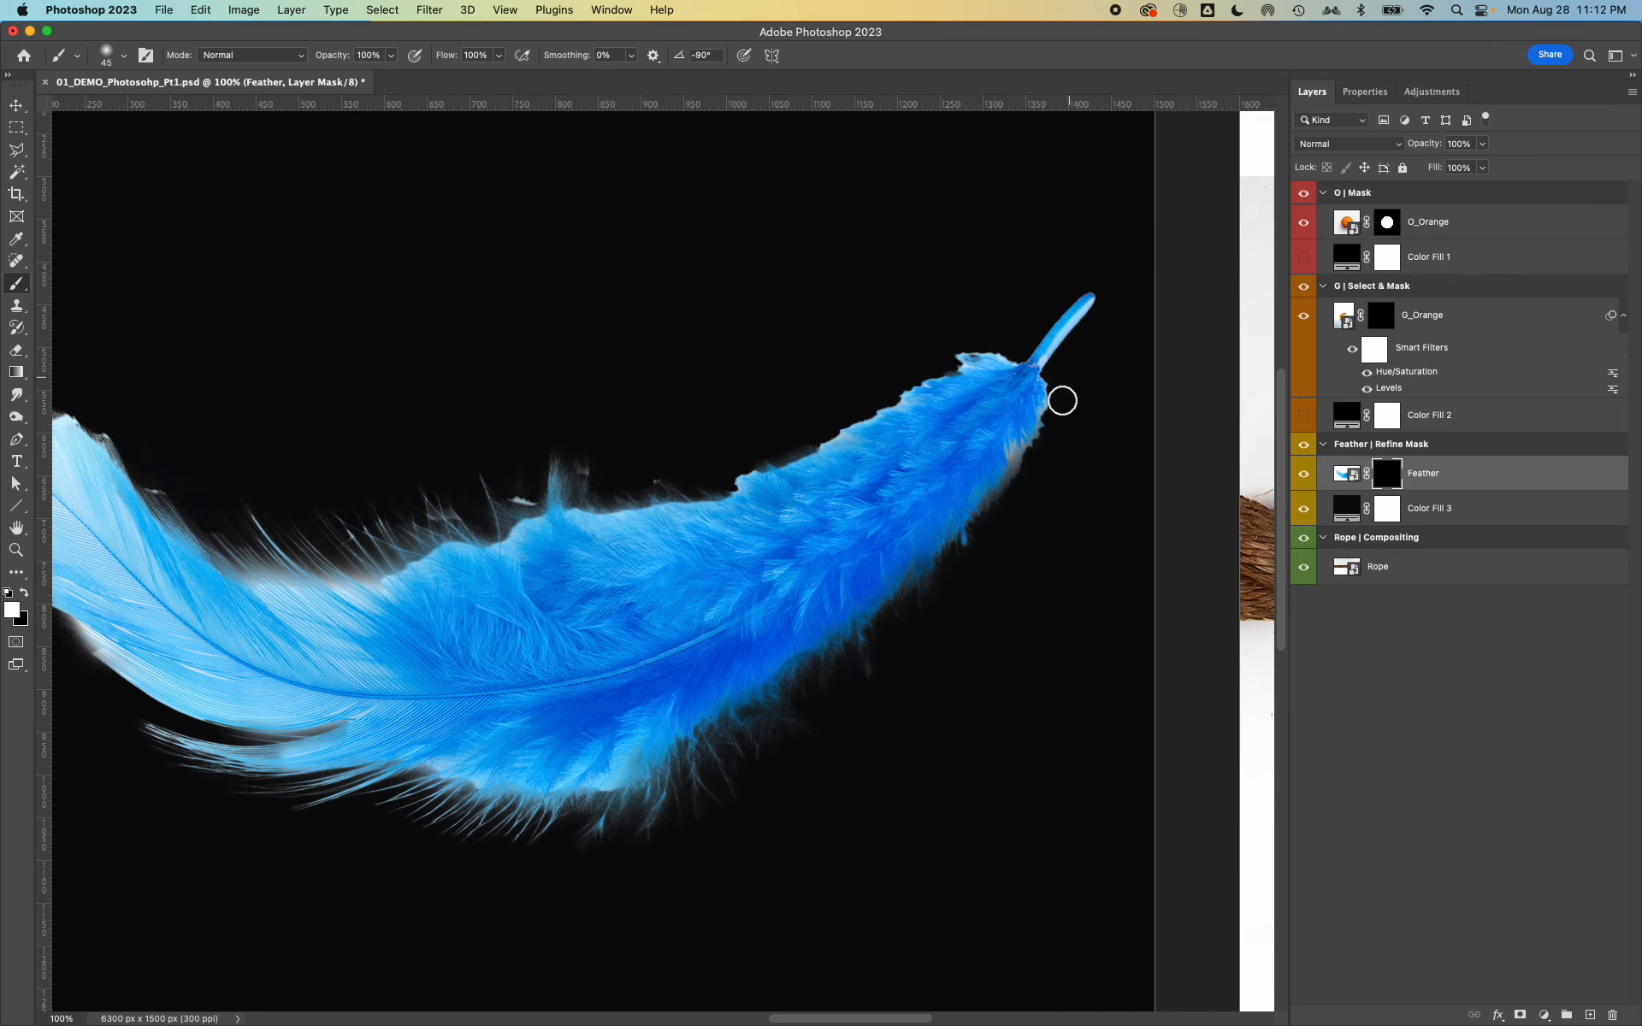
{"action": "key", "text": "x"}
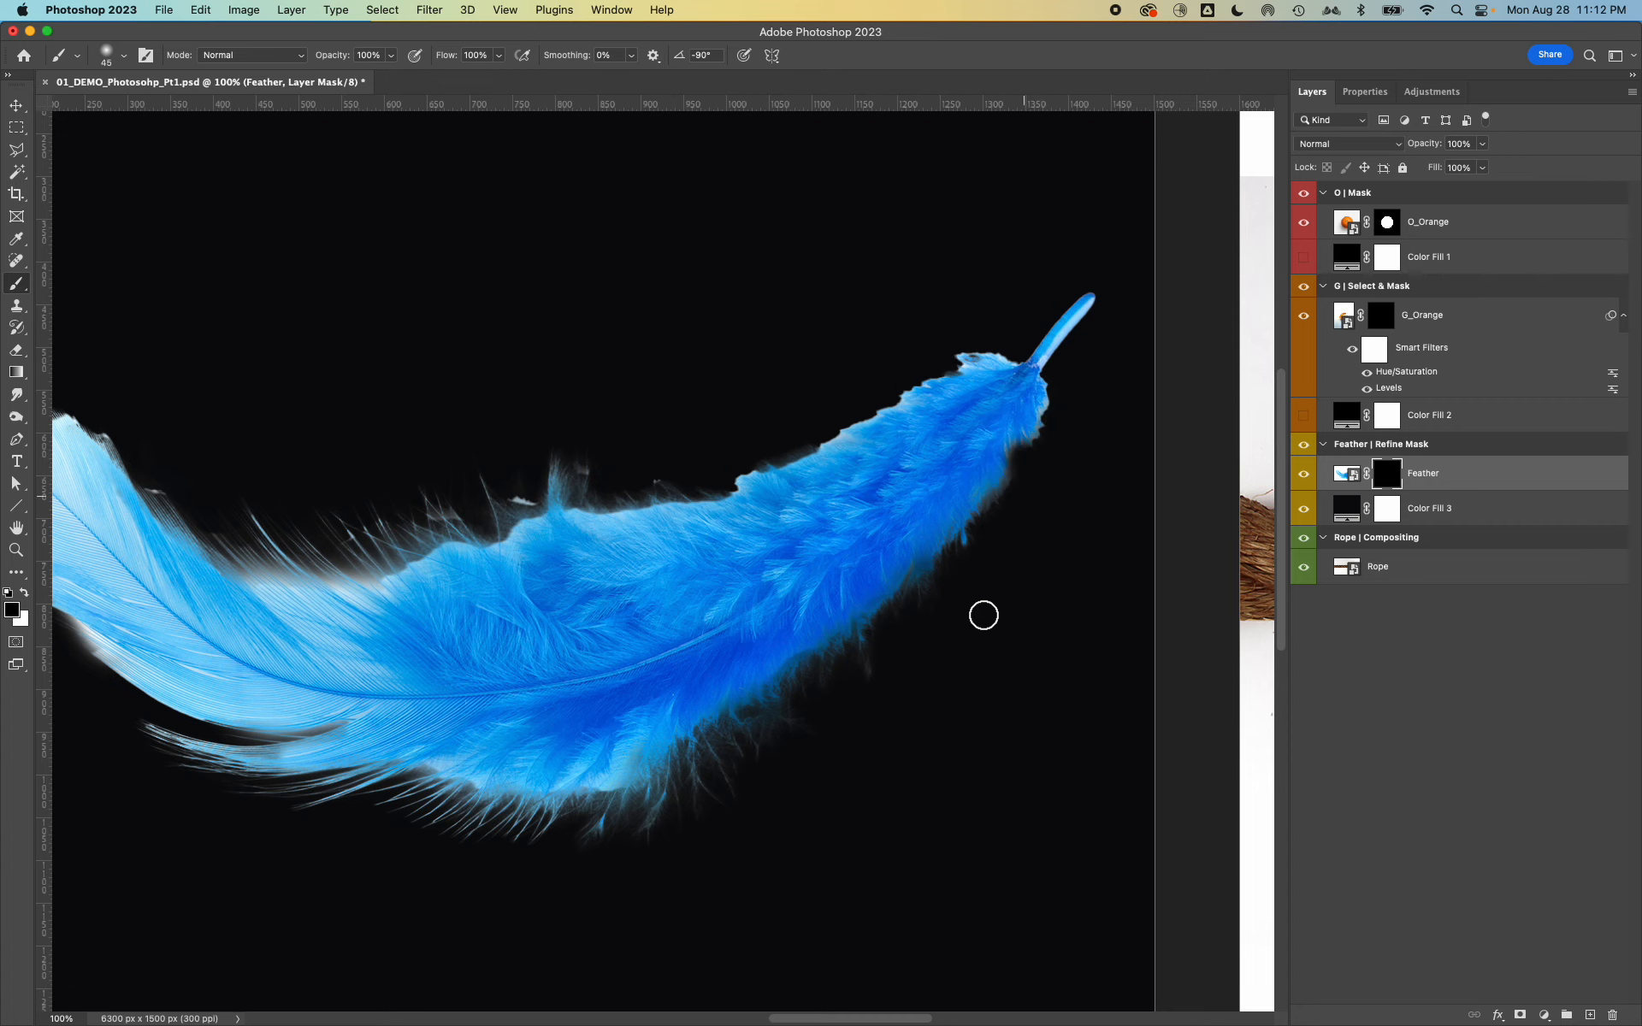
{"action": "scroll", "coordinate": [633, 795], "scroll_direction": "left", "scroll_amount": 8}
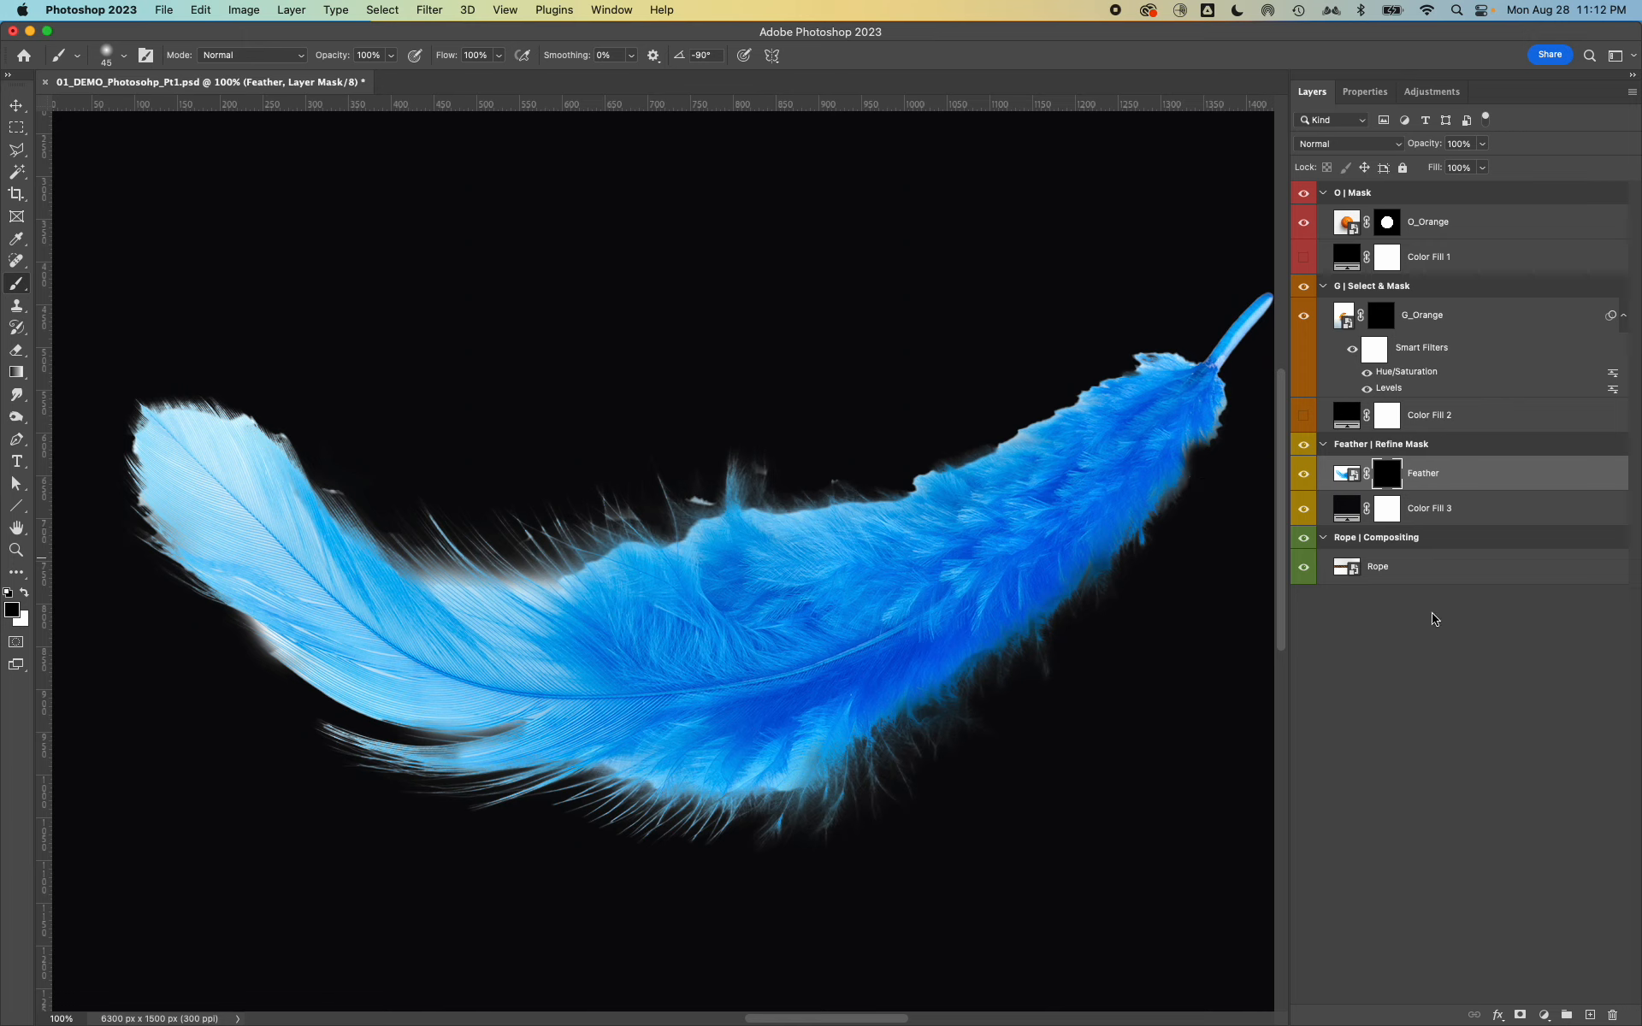
{"action": "scroll", "coordinate": [1086, 617], "scroll_direction": "right", "scroll_amount": 1}
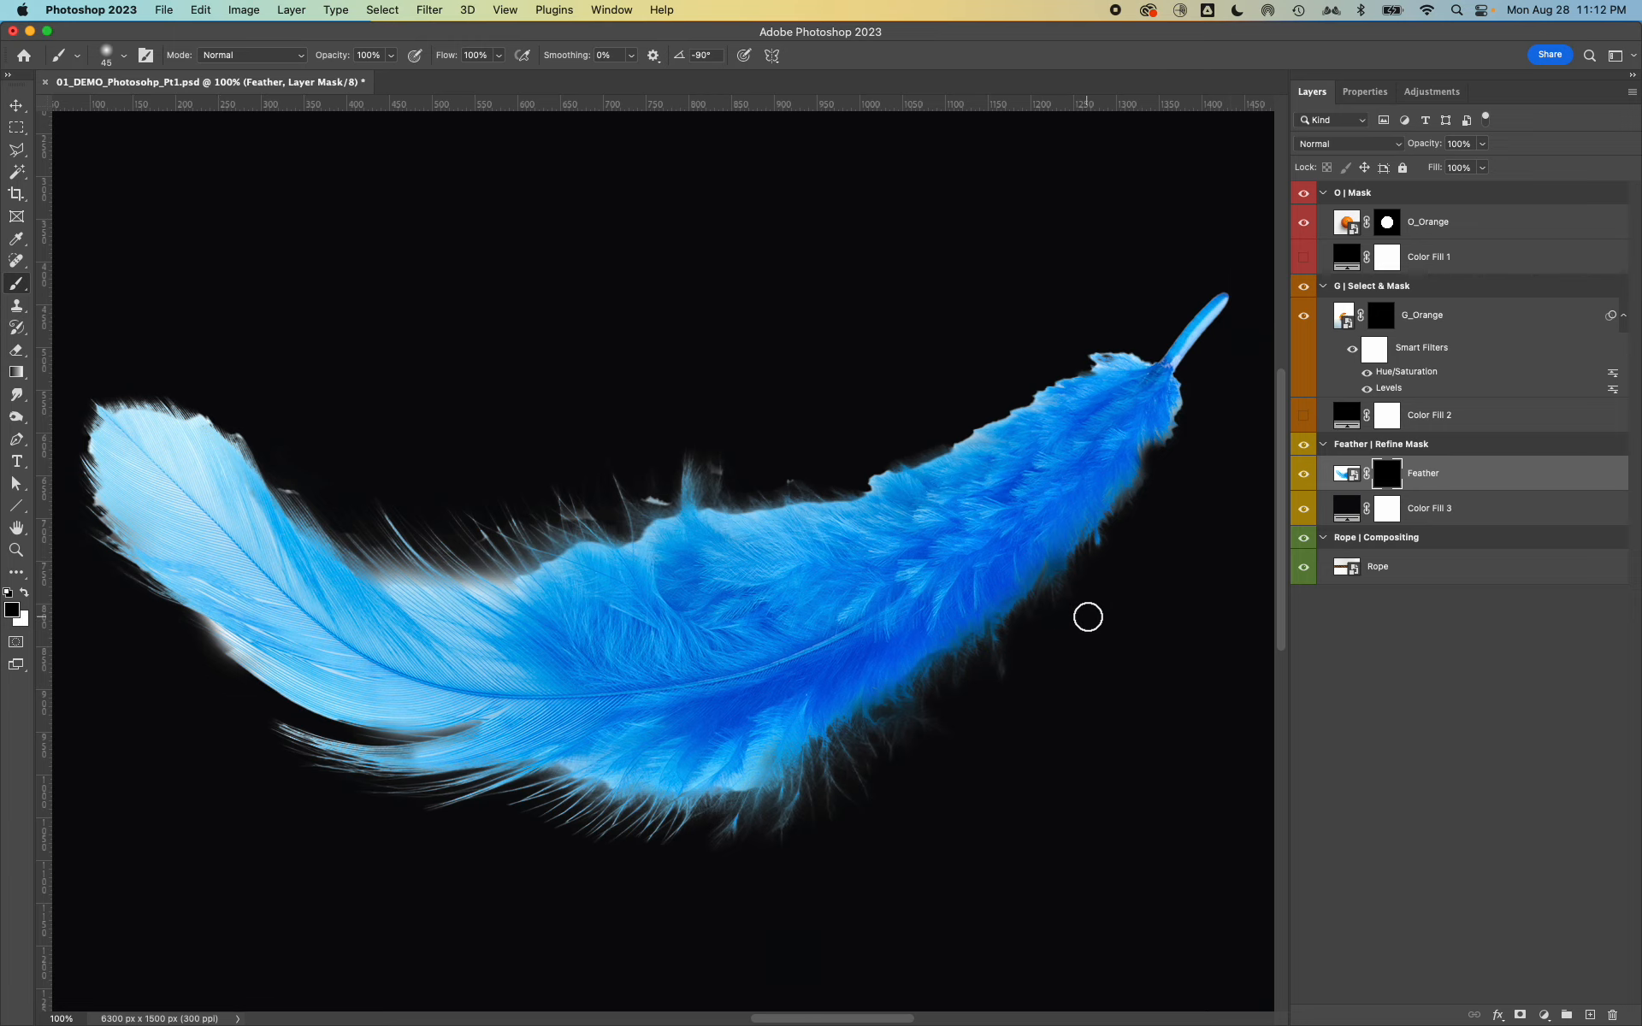